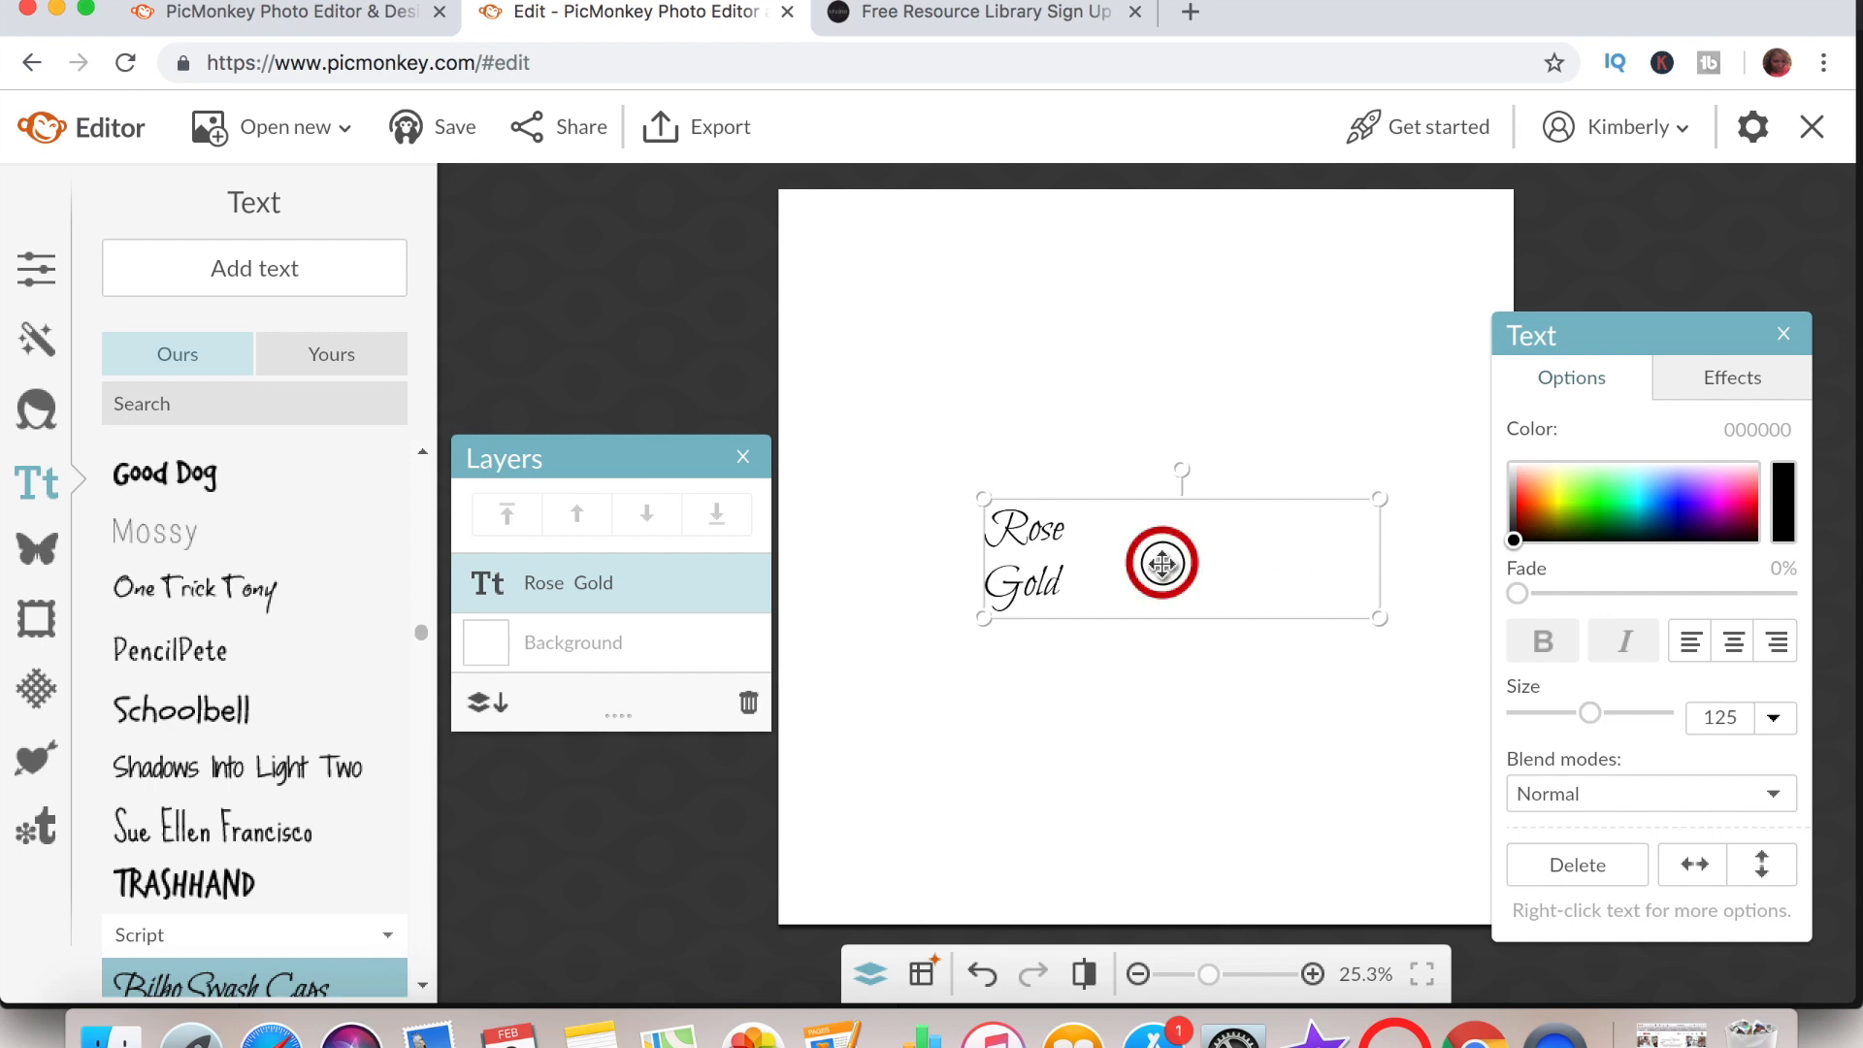
- Narrow the Rose Gold text box, centre-align the two lines and enlarge the text to size 487 across the canvas
left_click_drag(1369, 560, 1124, 551)
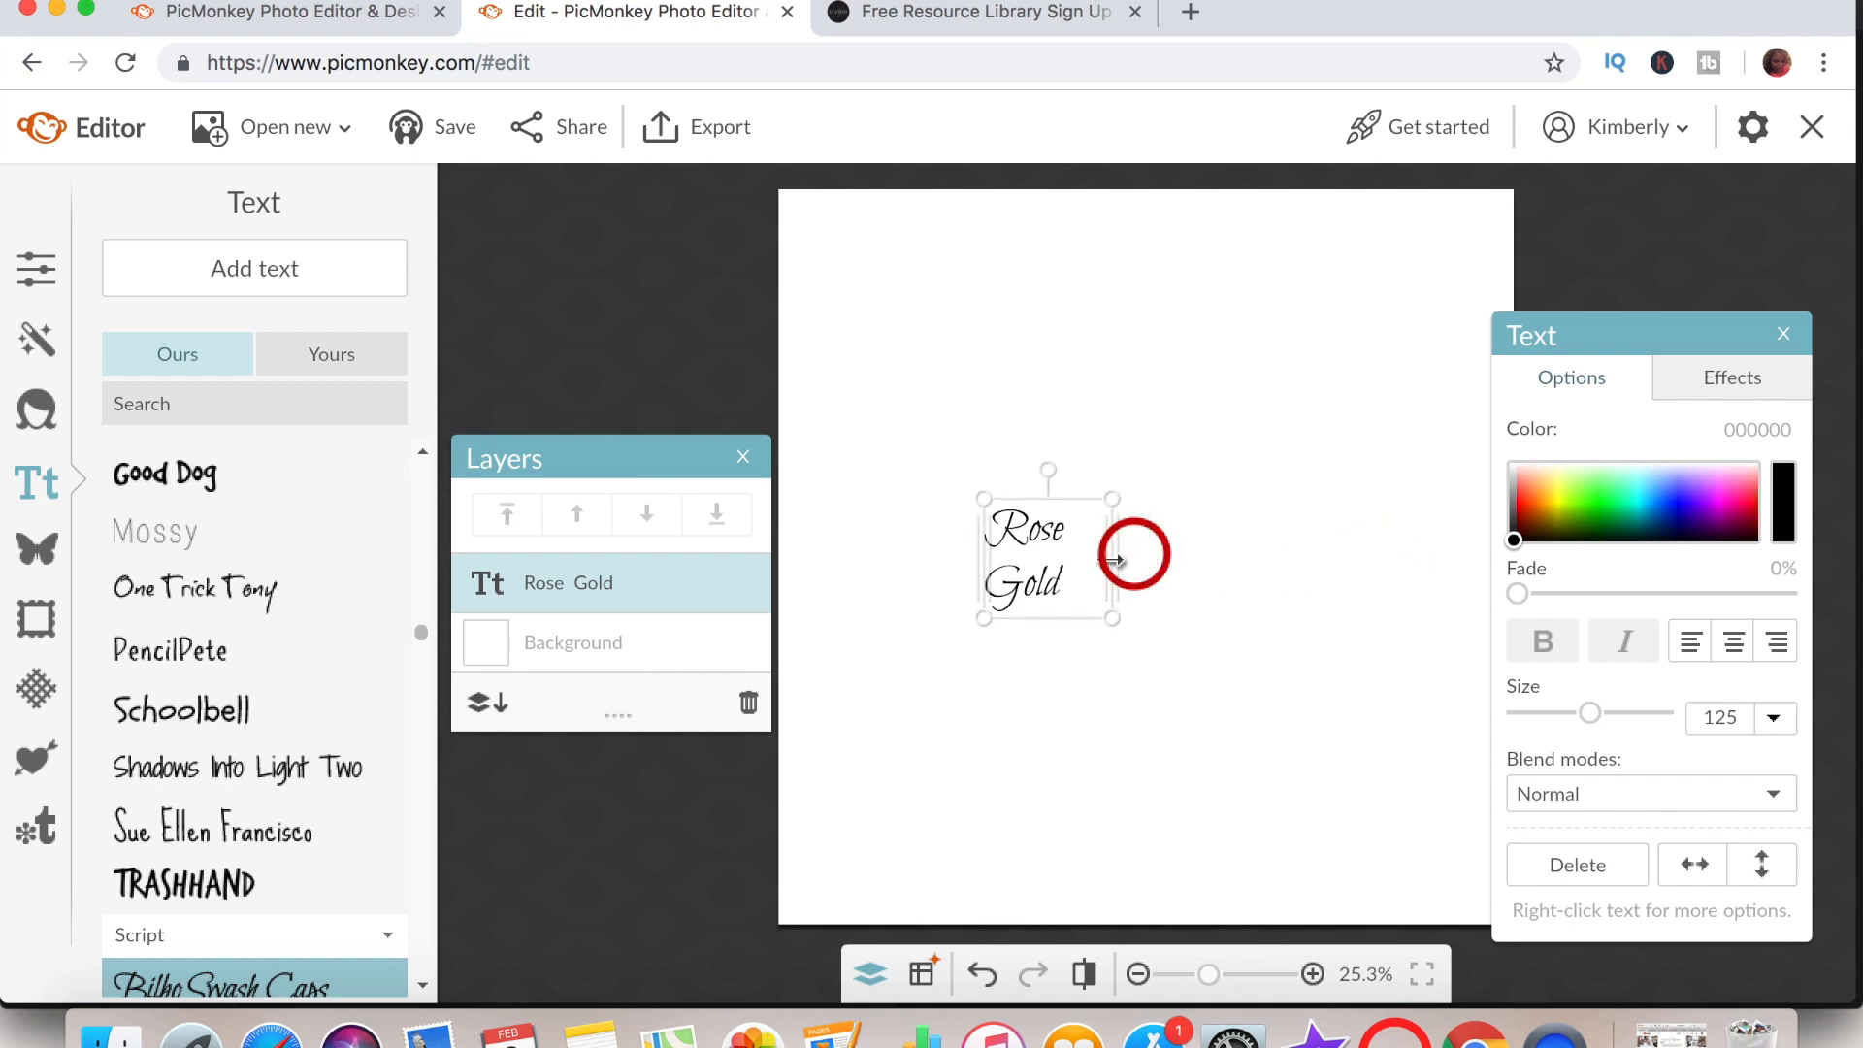
left_click_drag(1118, 626, 1433, 799)
left_click(1738, 642)
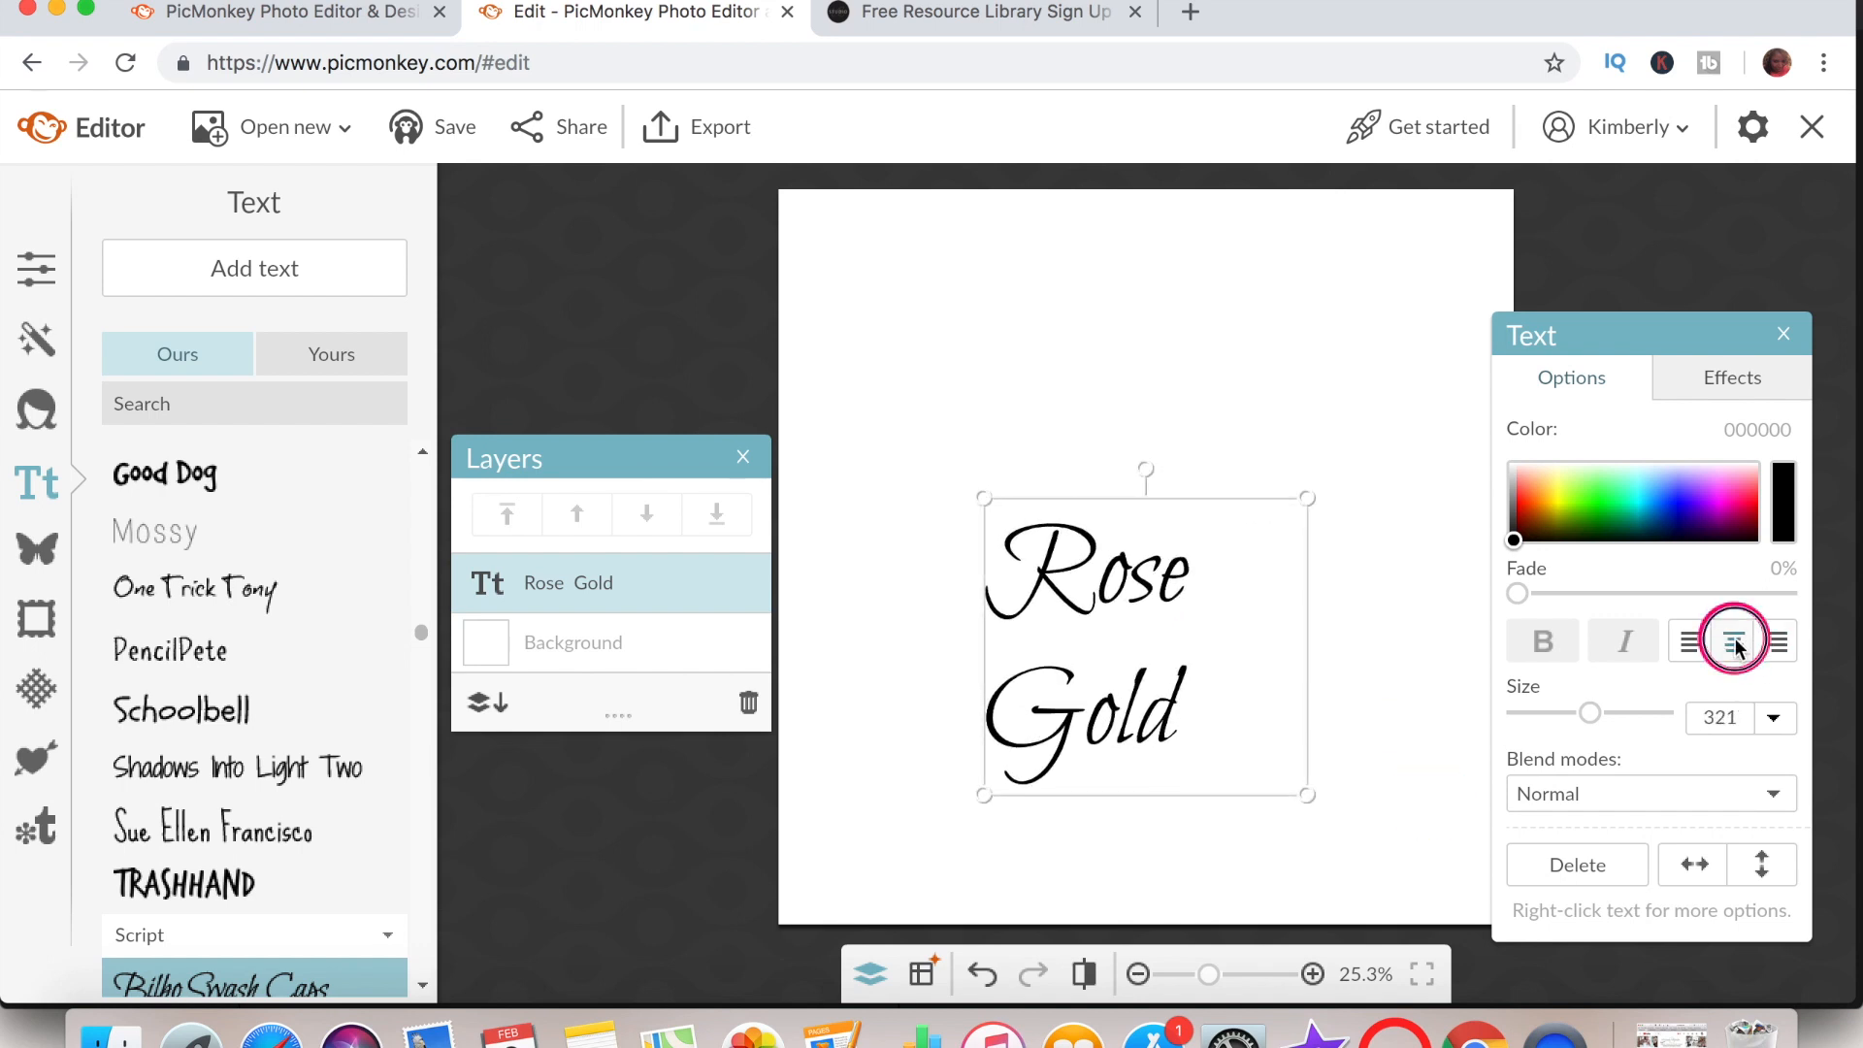
left_click_drag(1207, 499, 1189, 348)
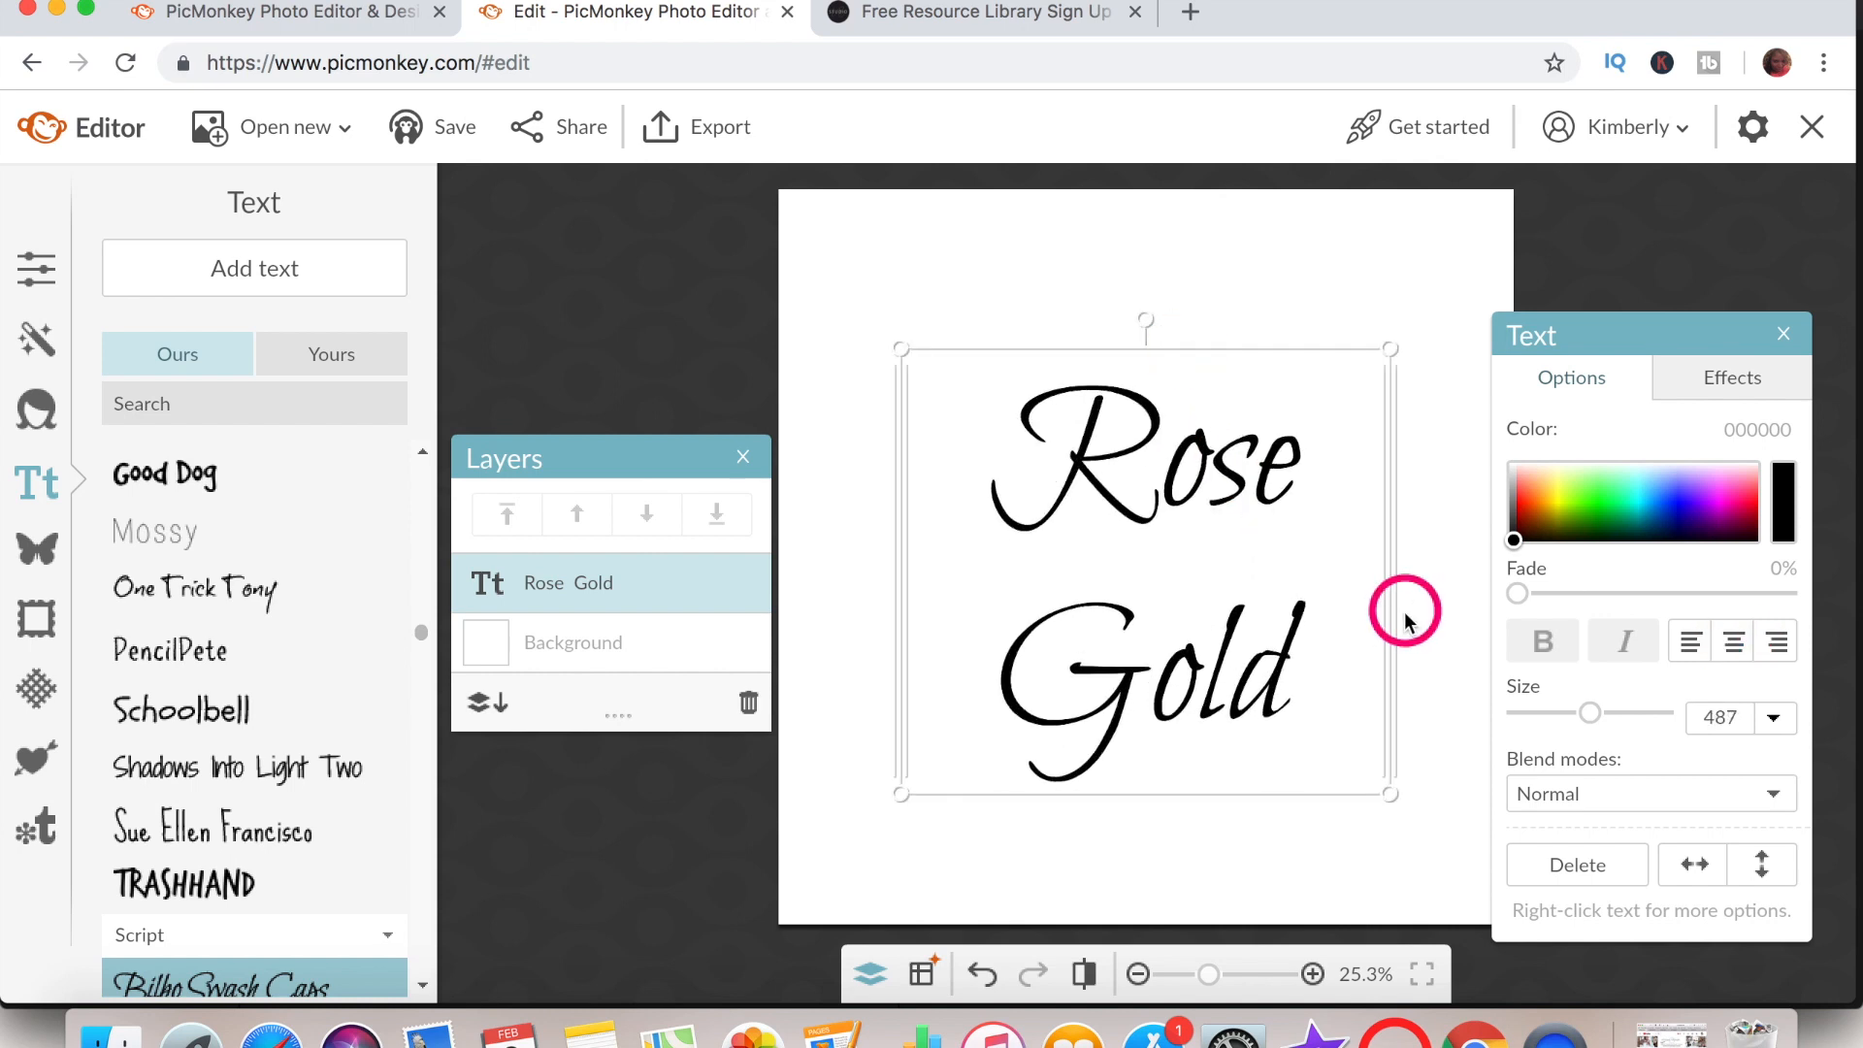
left_click(1438, 608)
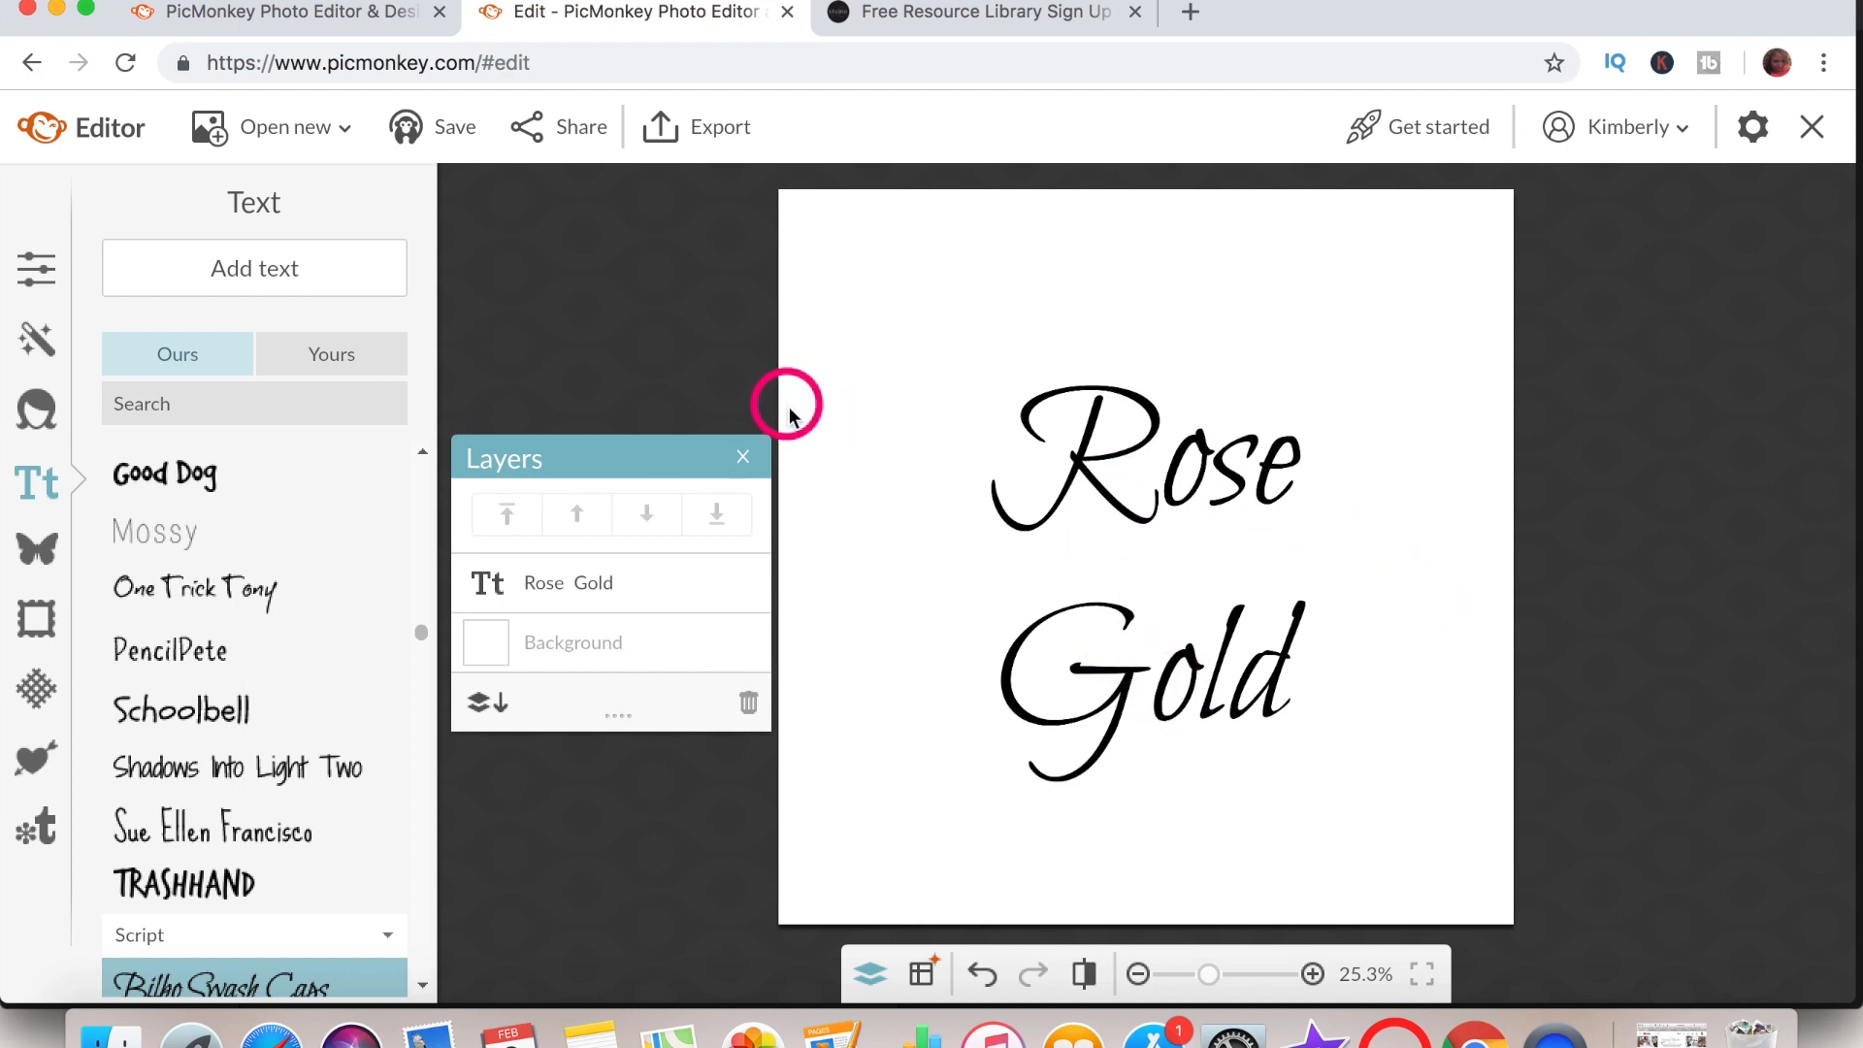
- Open the Graphics library and browse the computer's Background Textures folder for a custom graphic
left_click(39, 553)
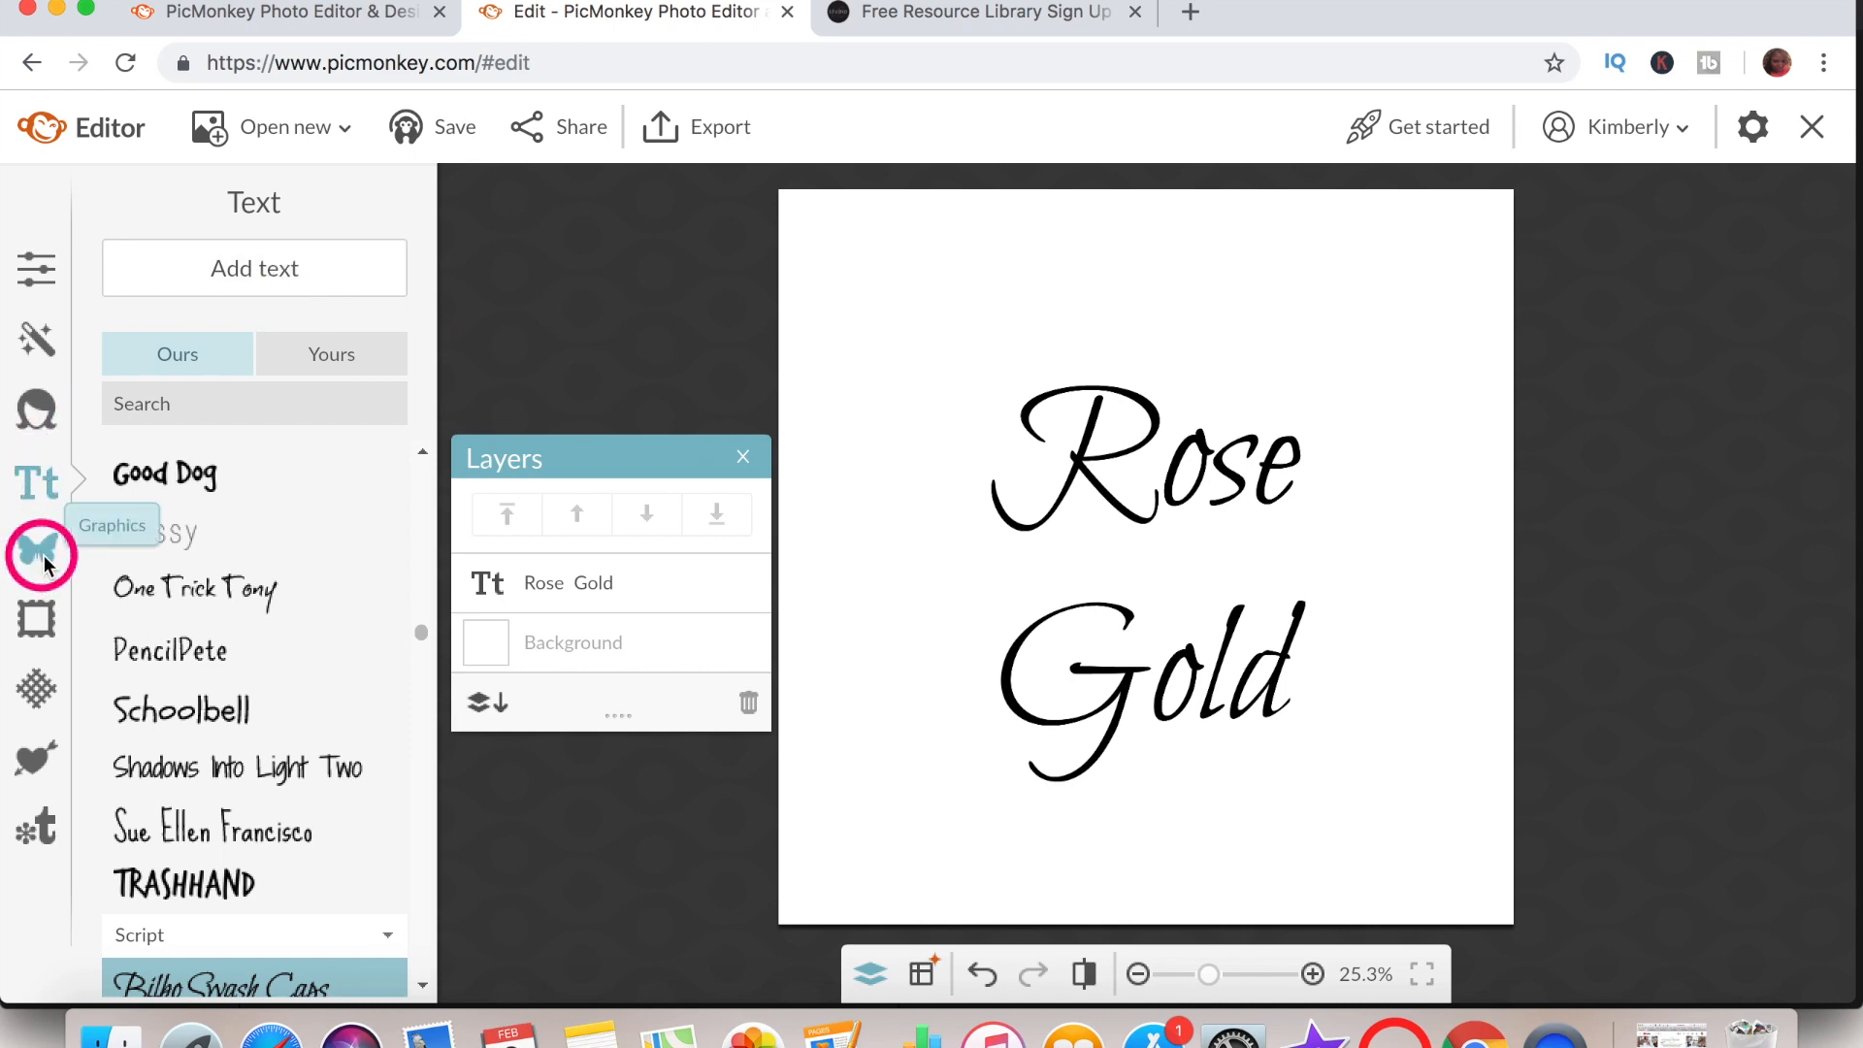
left_click(243, 281)
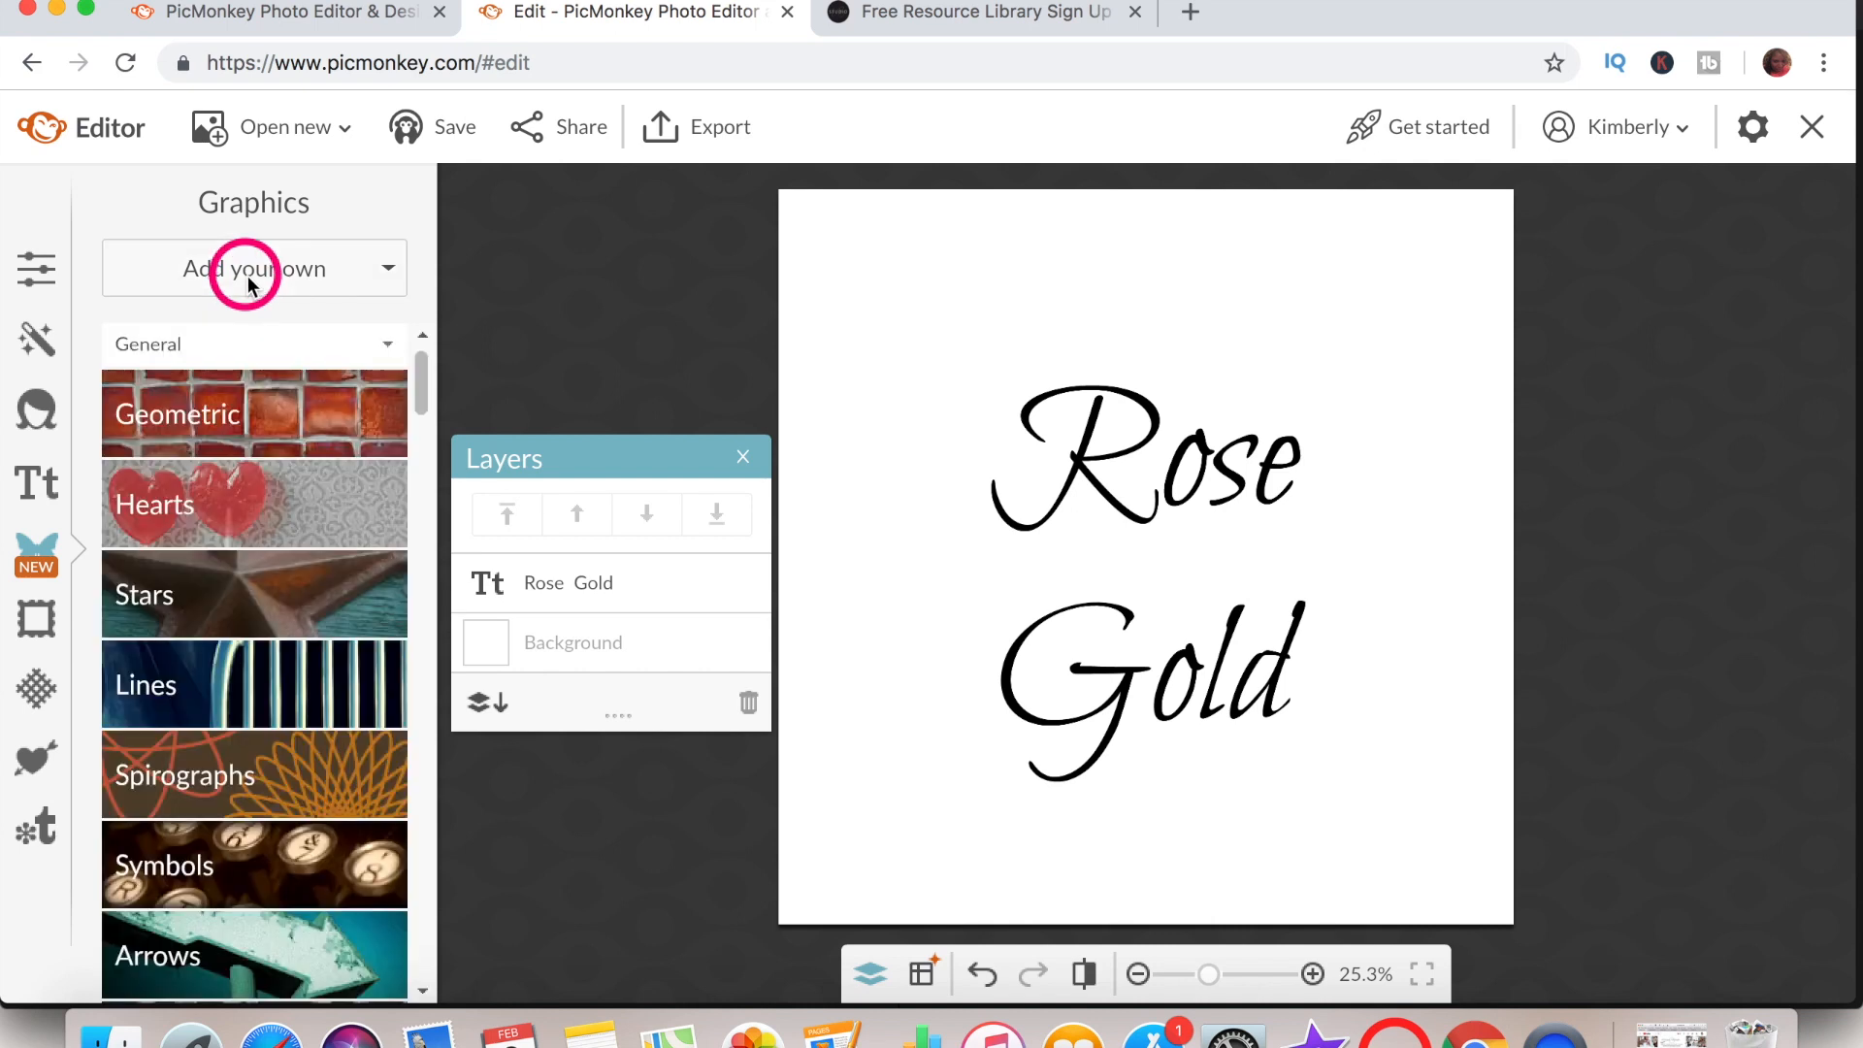
left_click(248, 280)
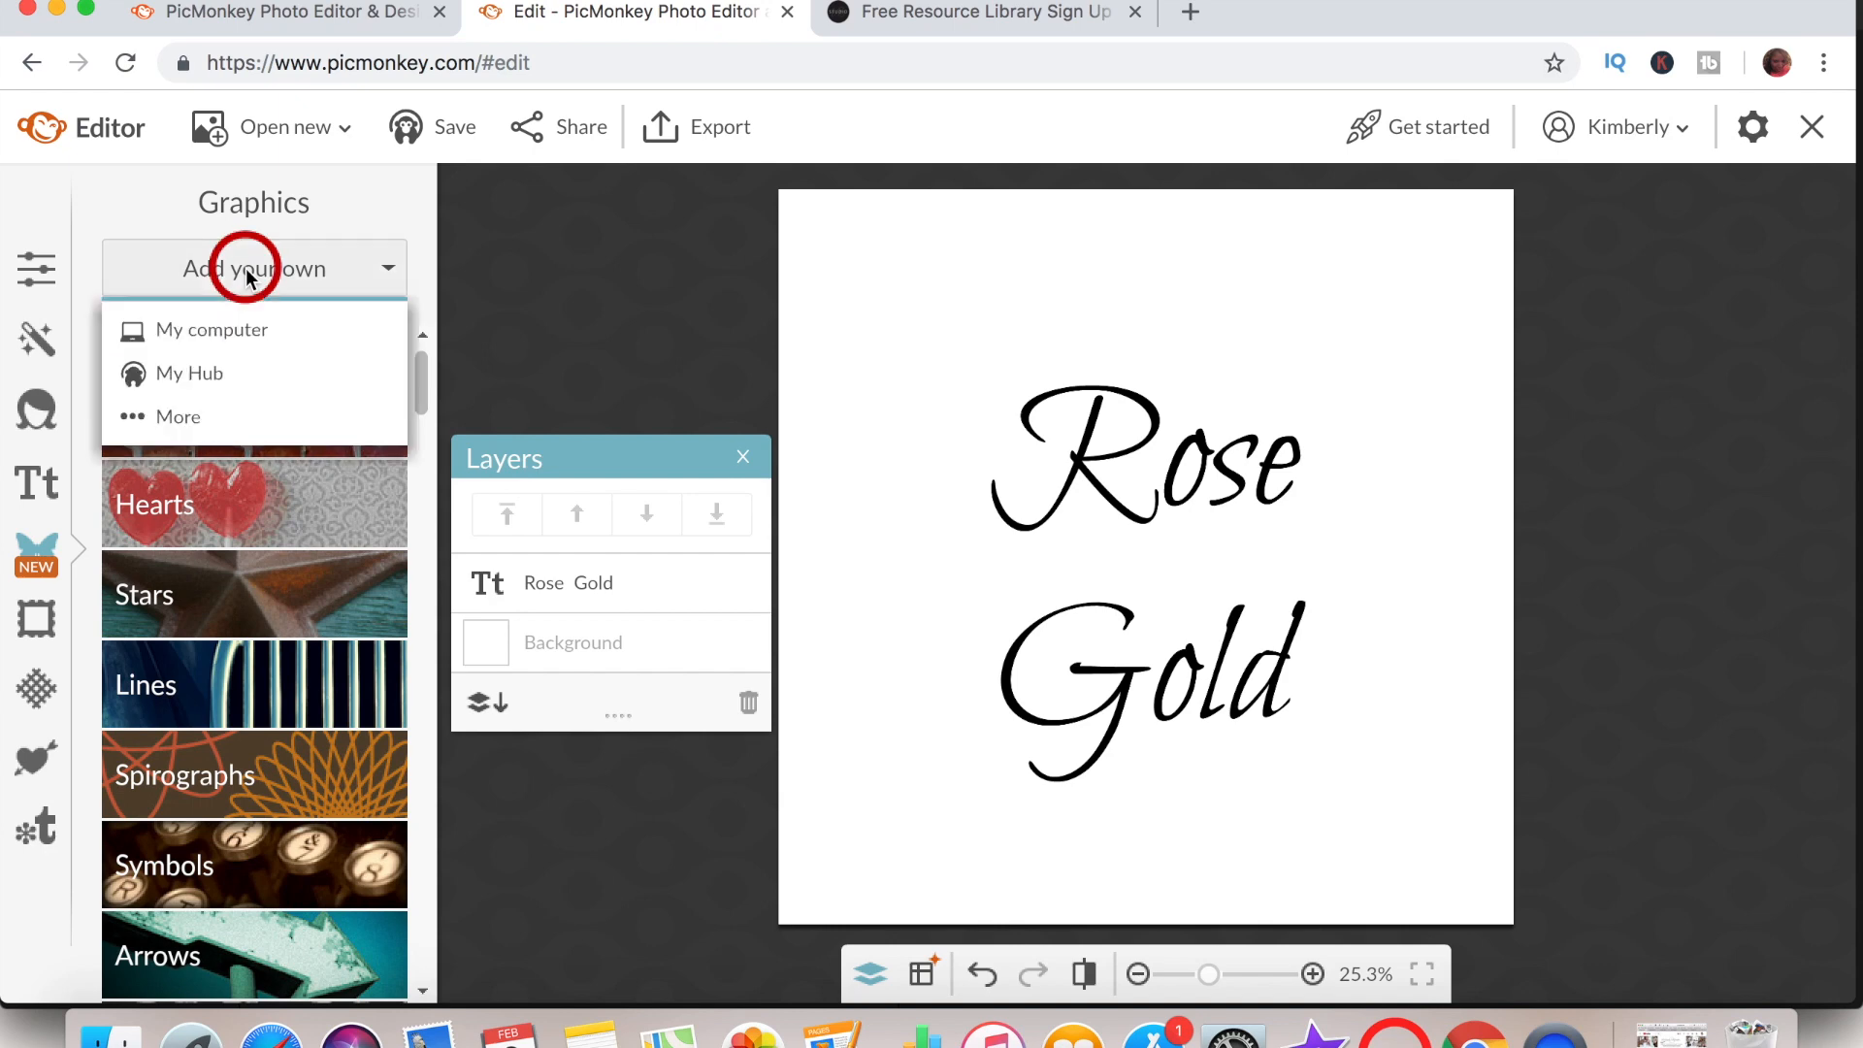
left_click(235, 330)
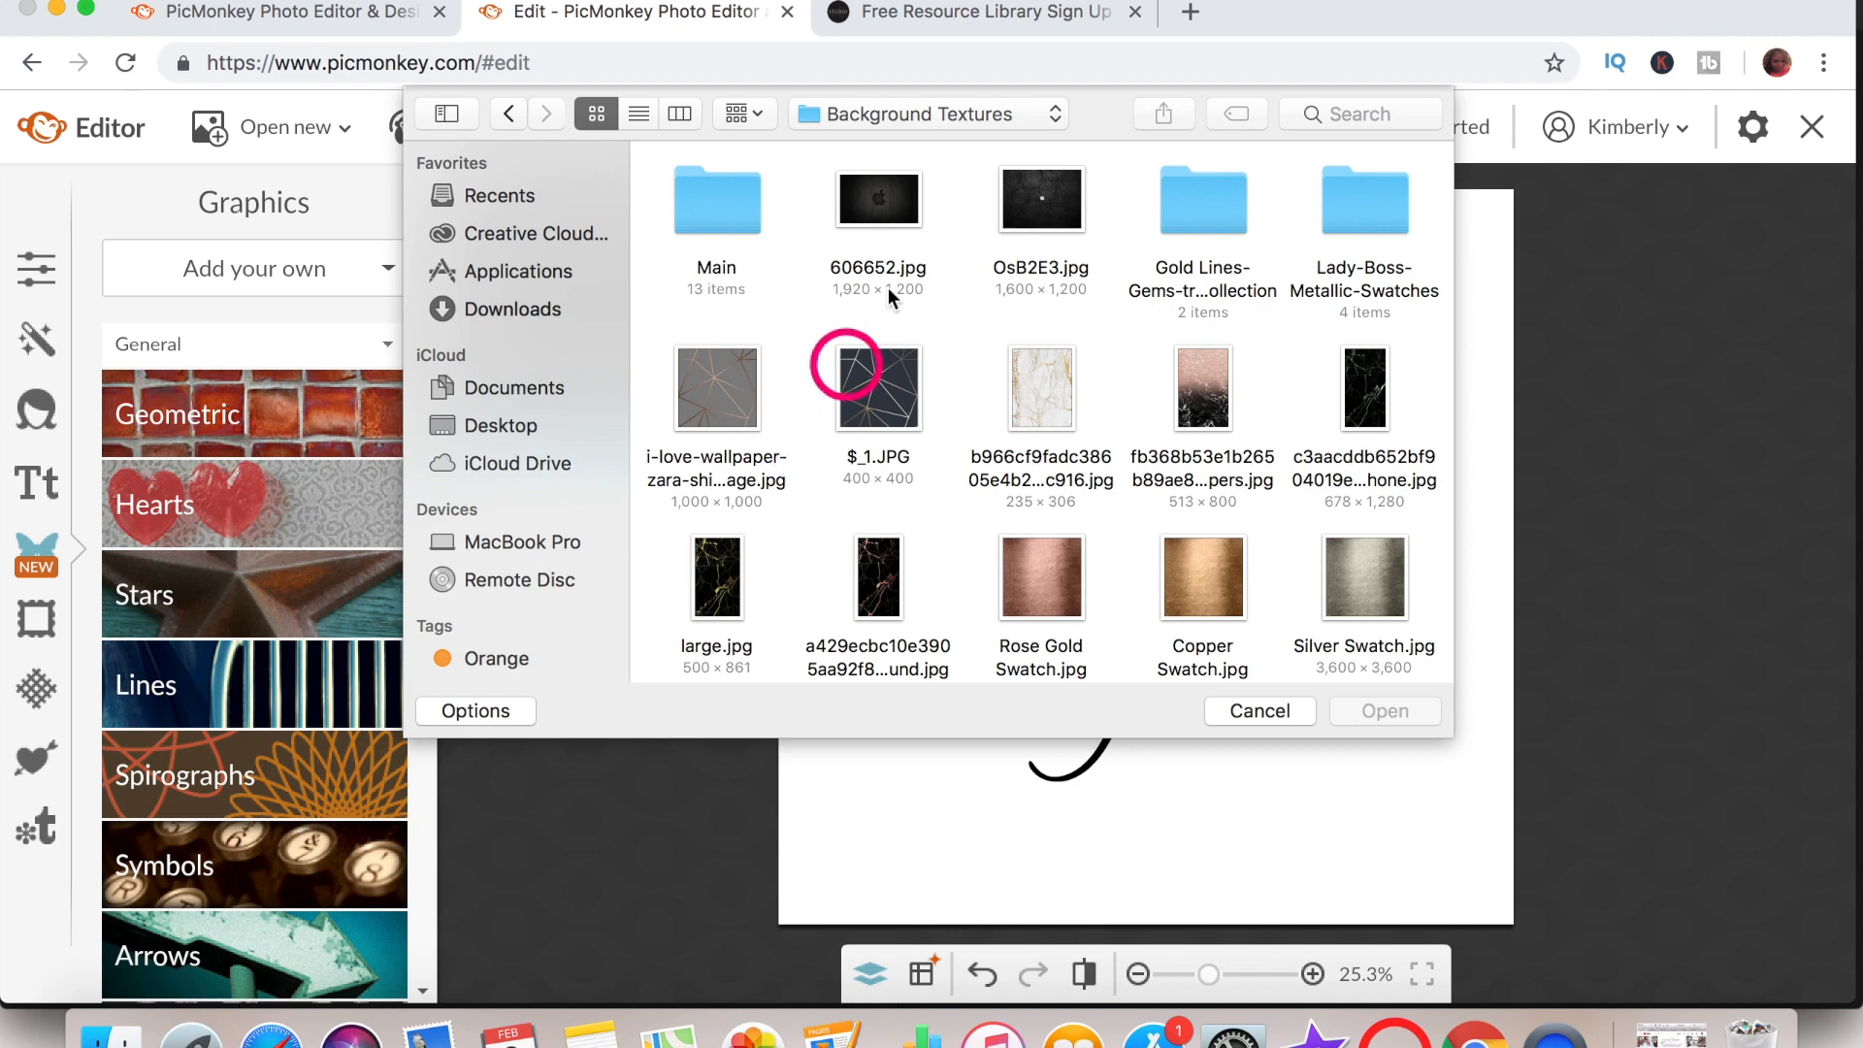
- View the gold, rose gold, silver and copper swatches on the Lady Boss Studio resource page, then return to PicMonkey
left_click(982, 21)
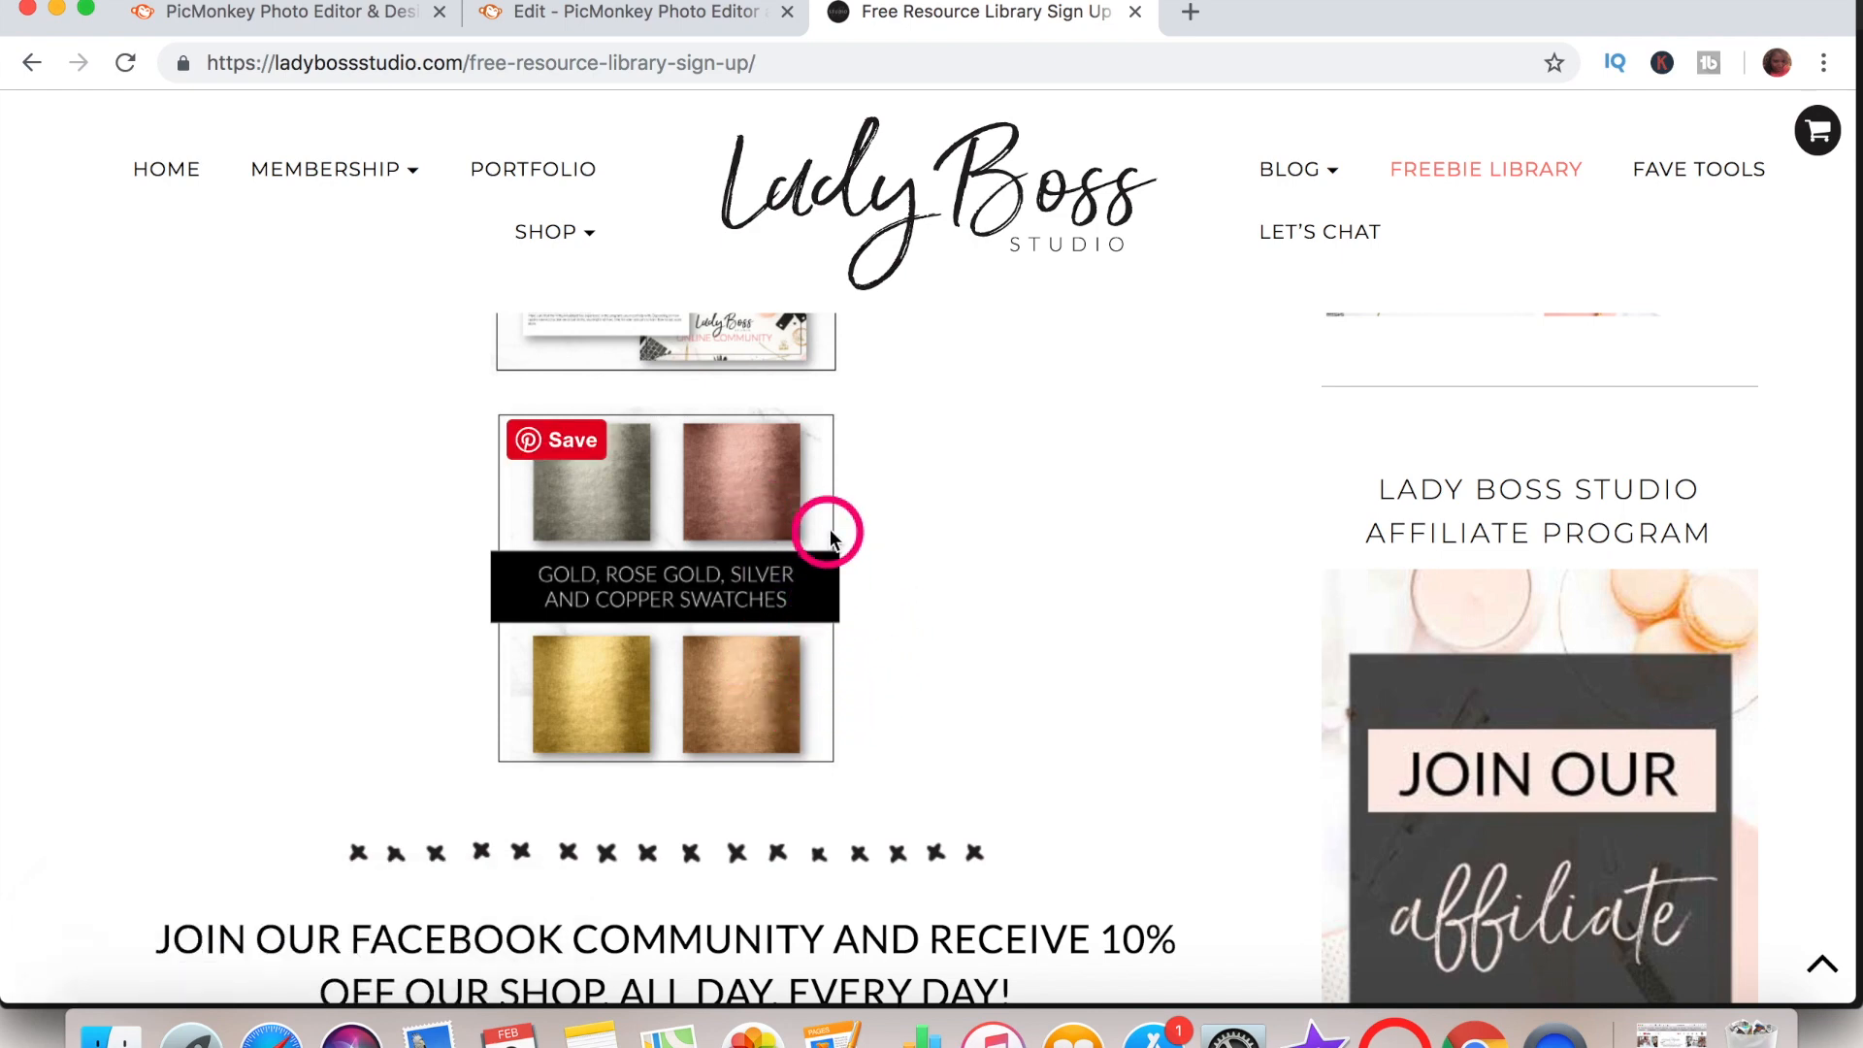
left_click(624, 20)
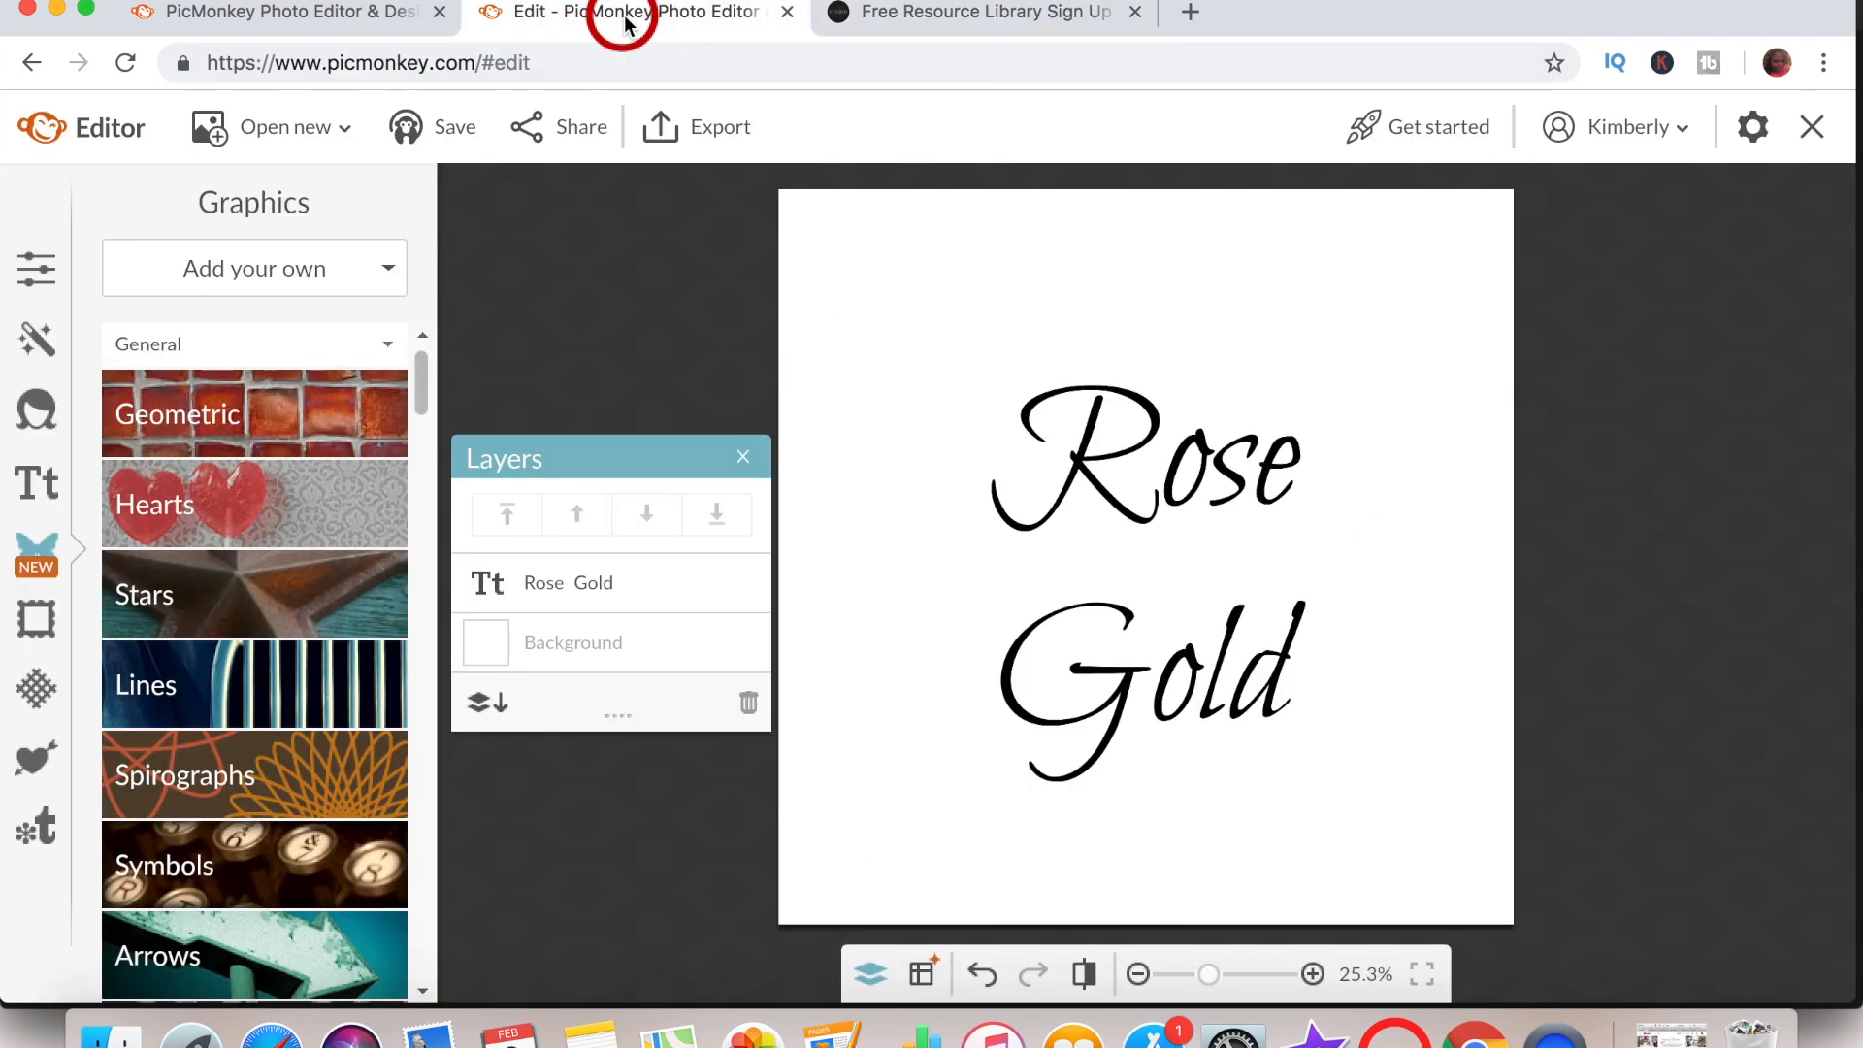
- Add Rose Gold Swatch.jpg from the Background Textures folder in Documents as a graphic over the text
left_click(289, 273)
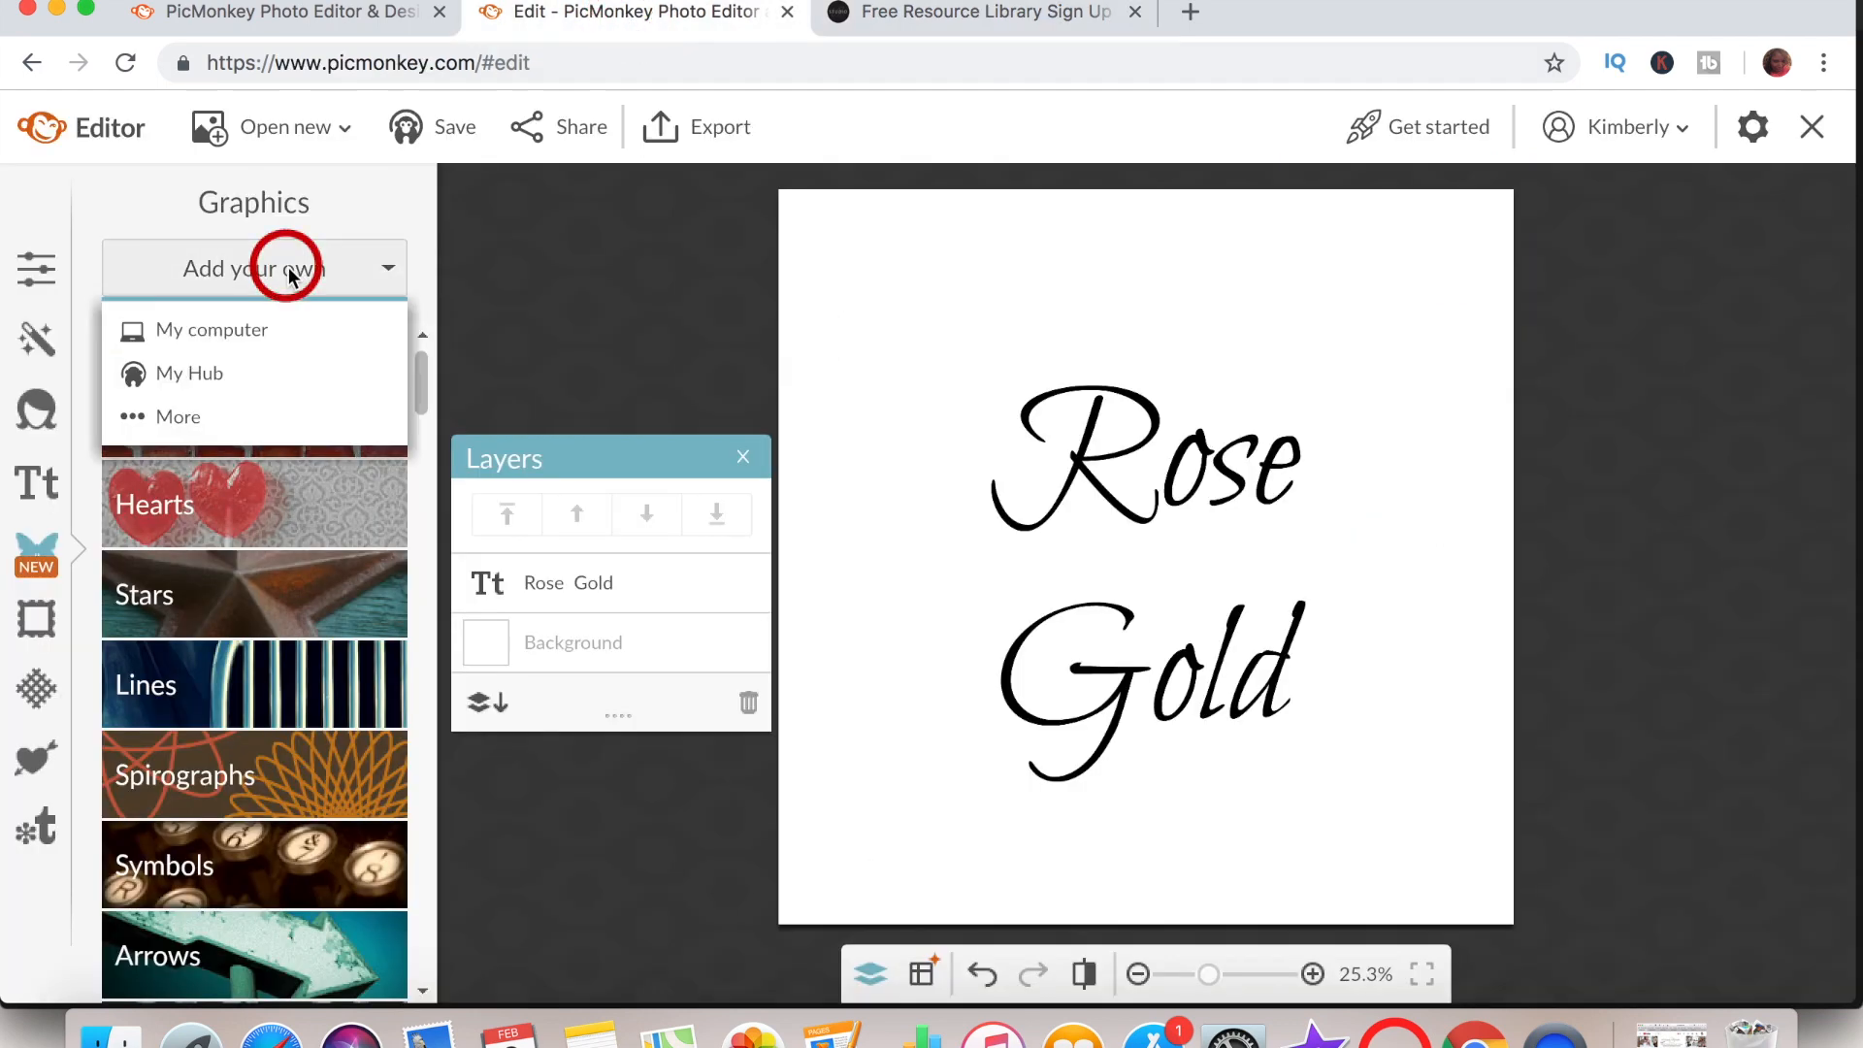
left_click(277, 331)
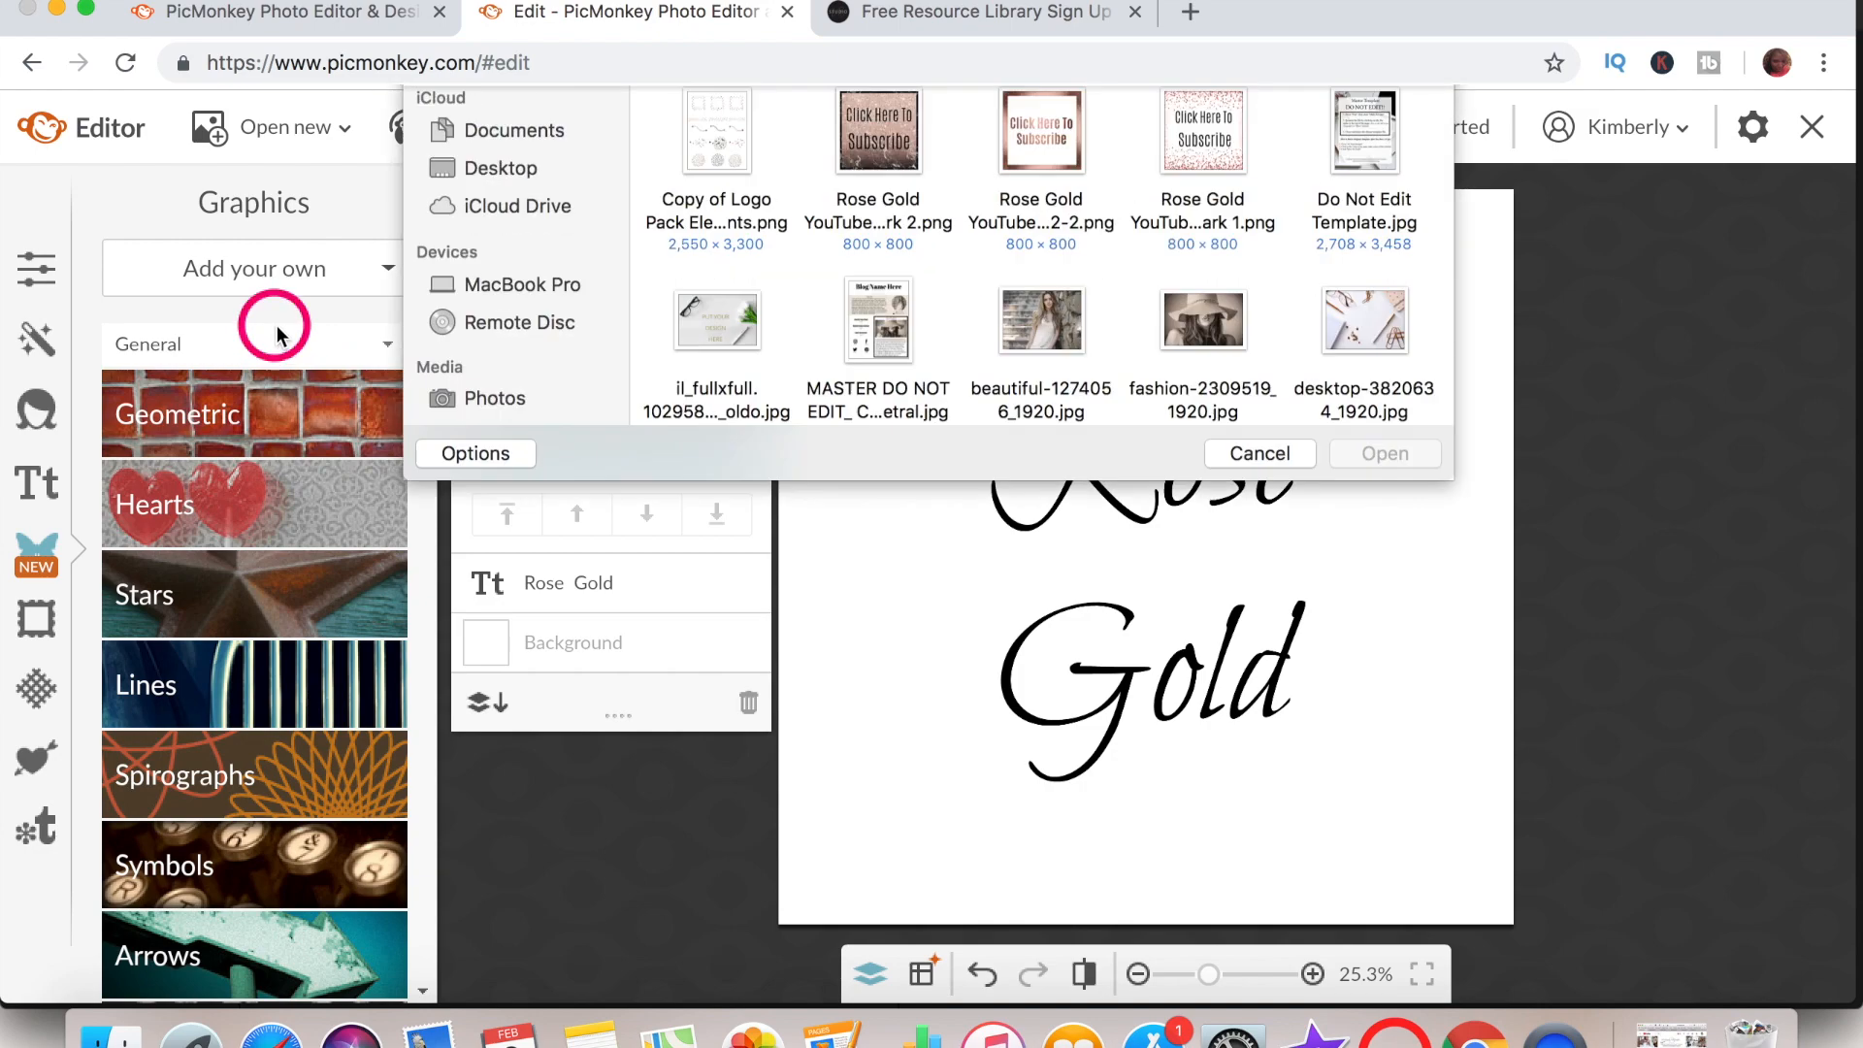
left_click(537, 390)
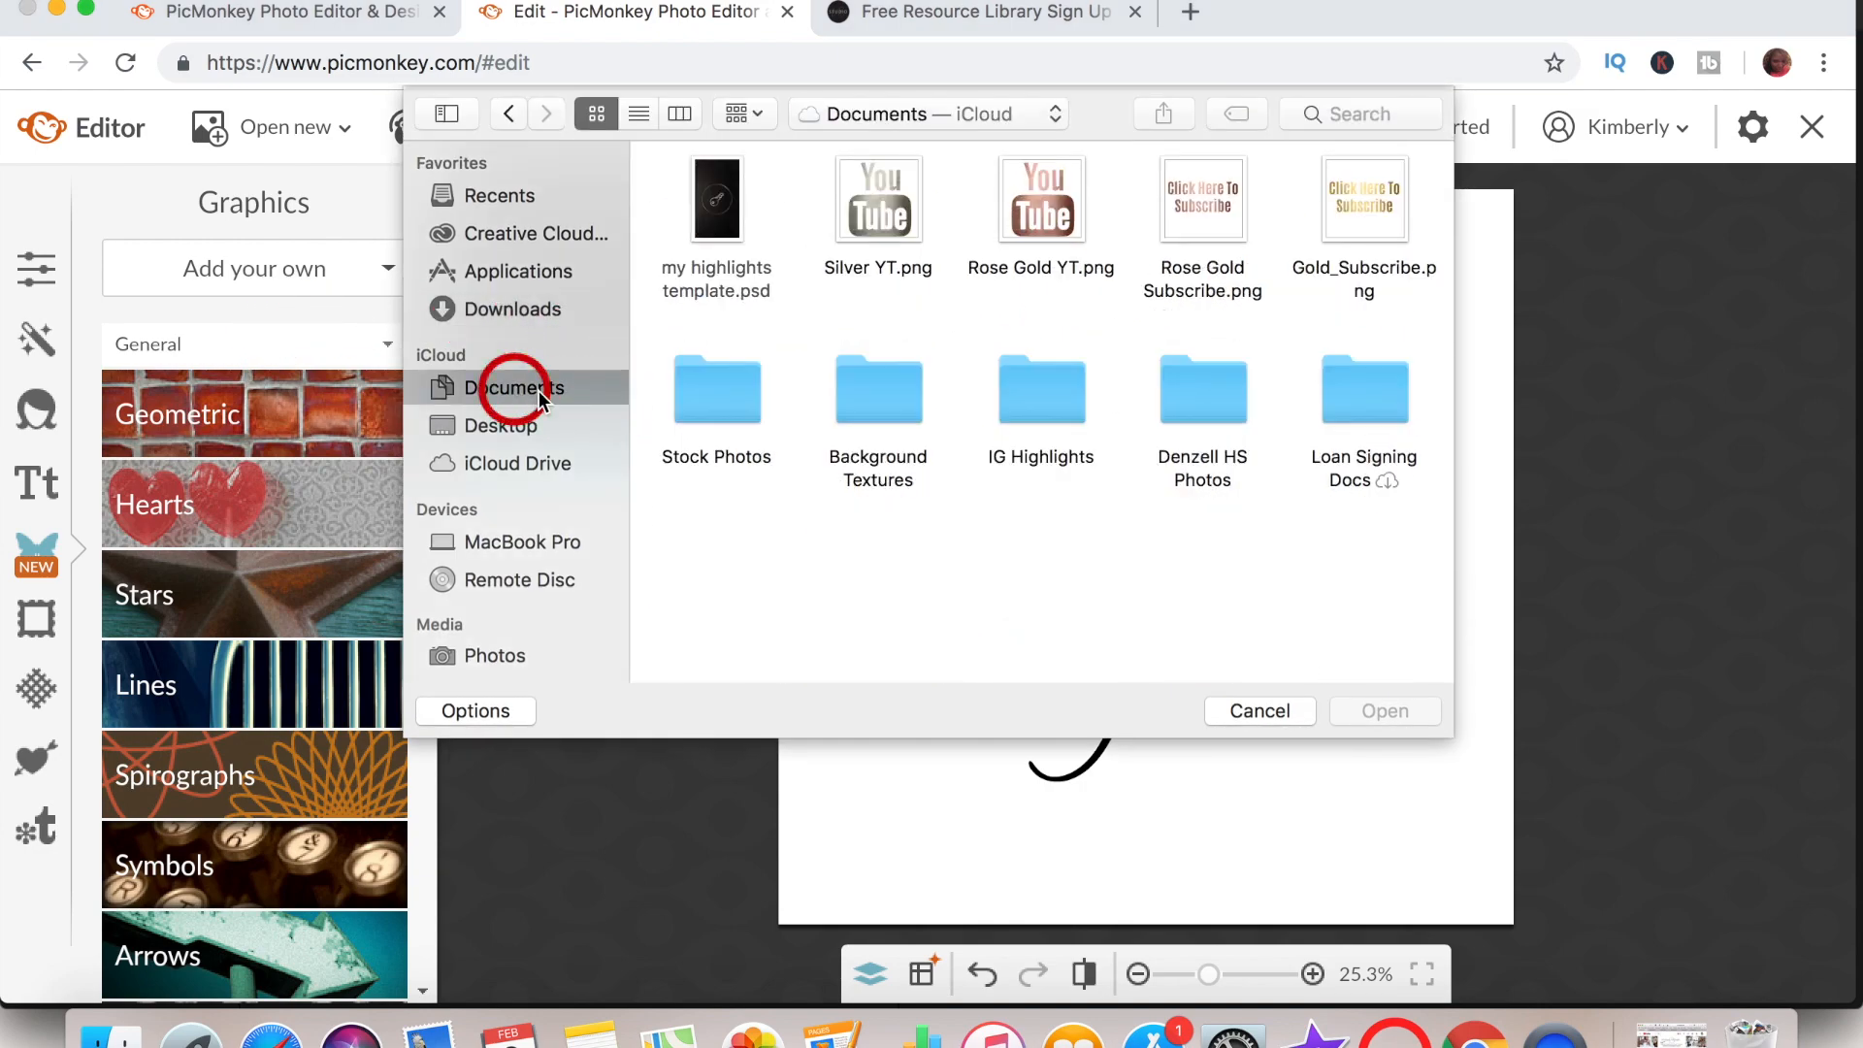
double_click(889, 407)
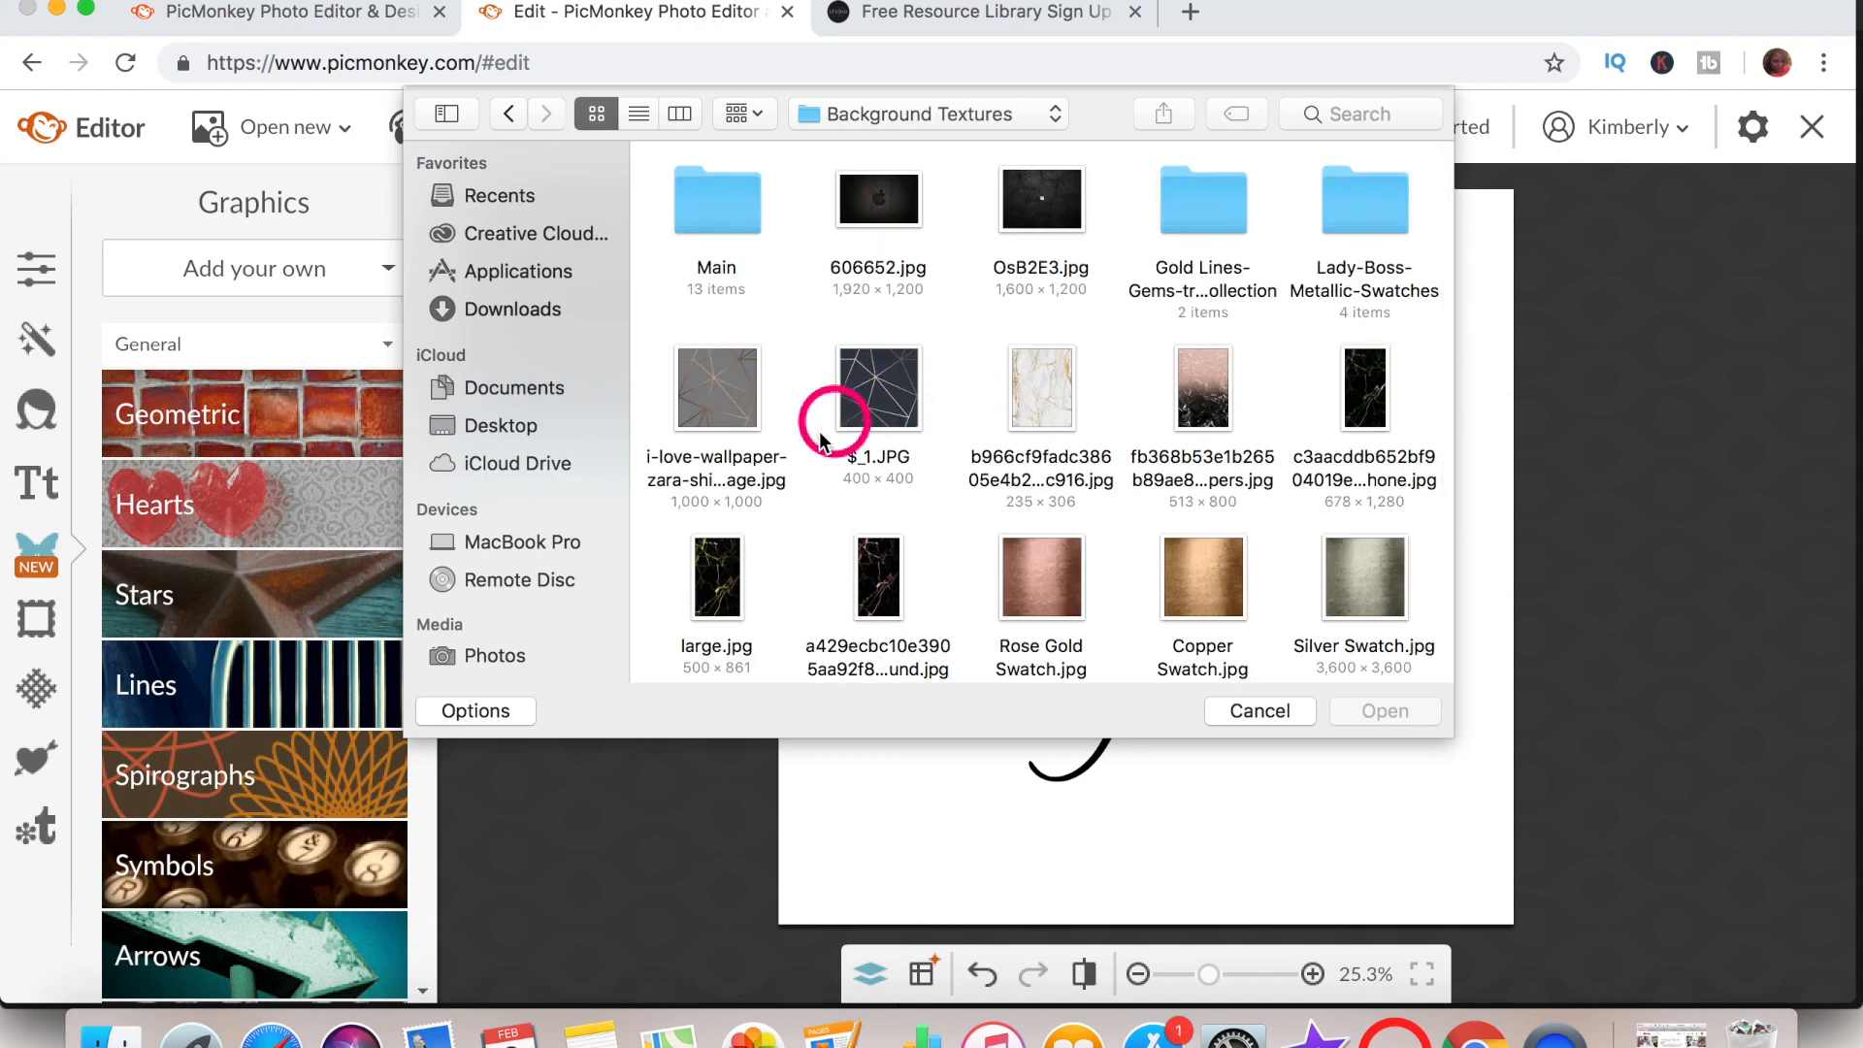
left_click(1053, 582)
double_click(1053, 582)
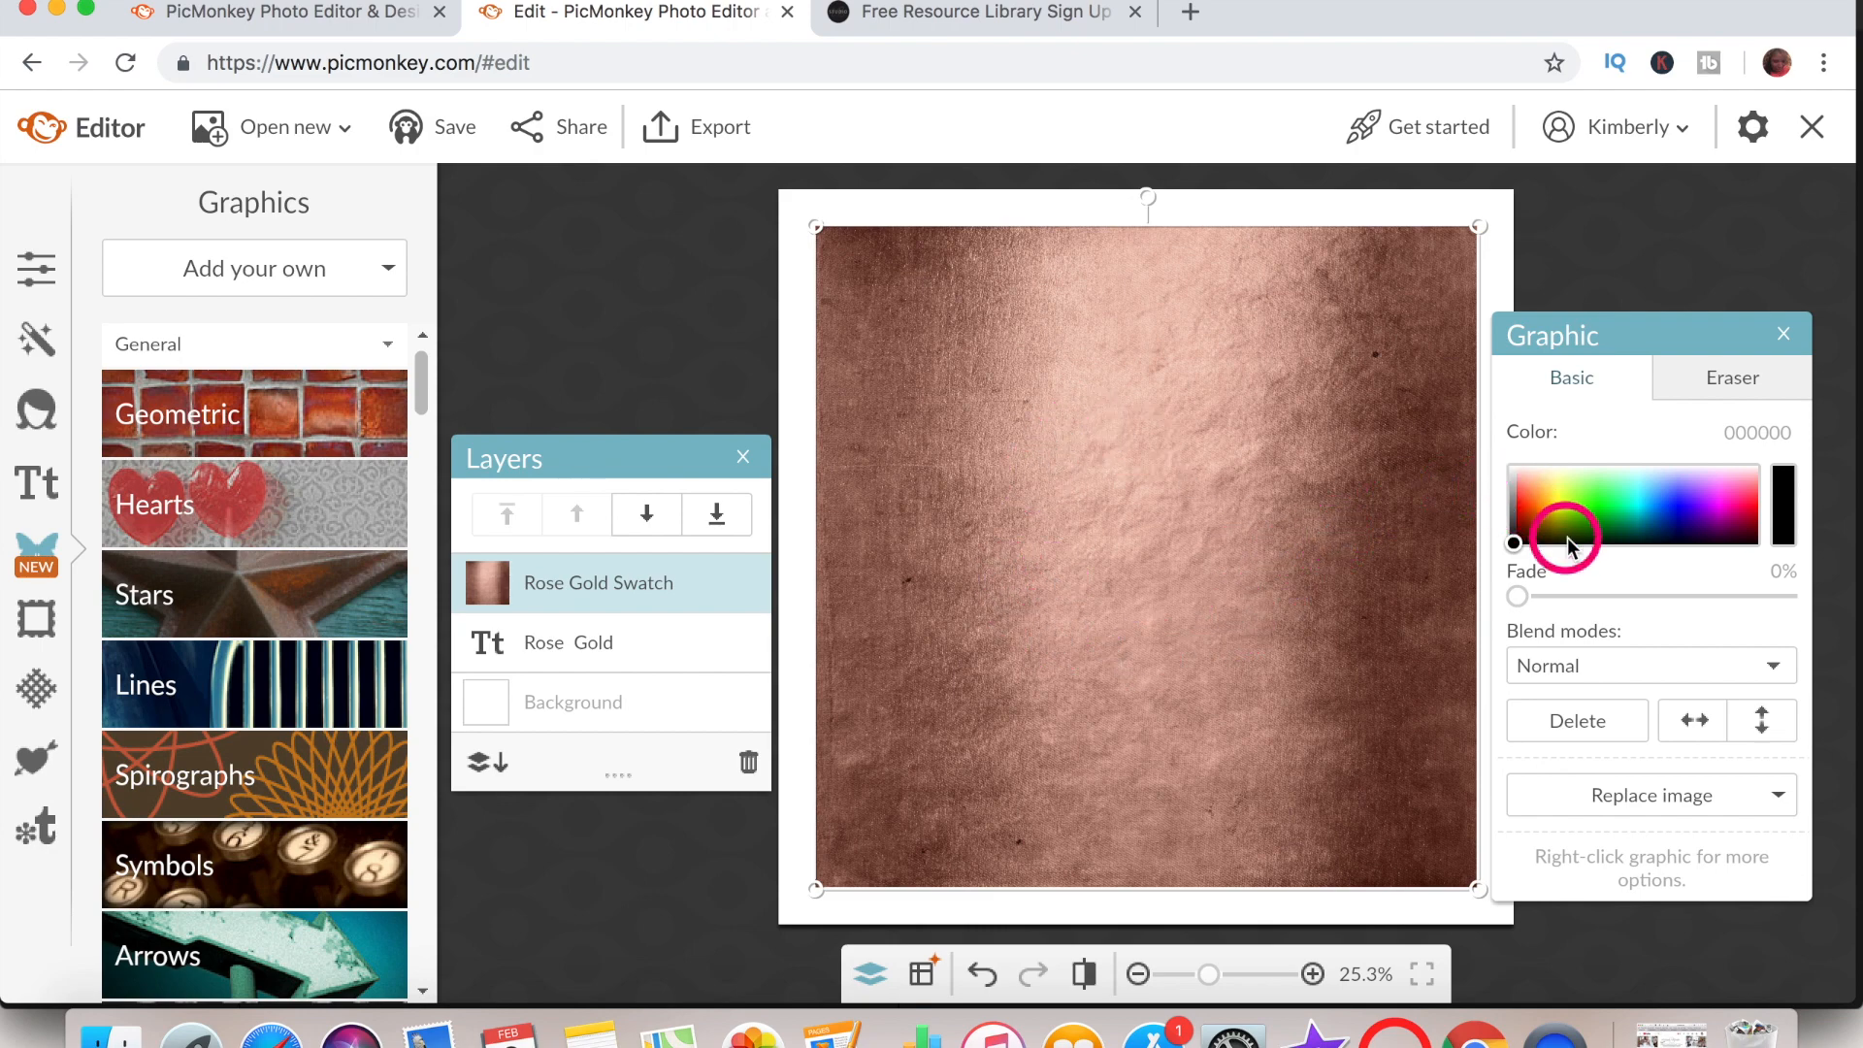
- Set the Rose Gold Swatch graphic's blend mode to Add and deselect it
left_click(1642, 675)
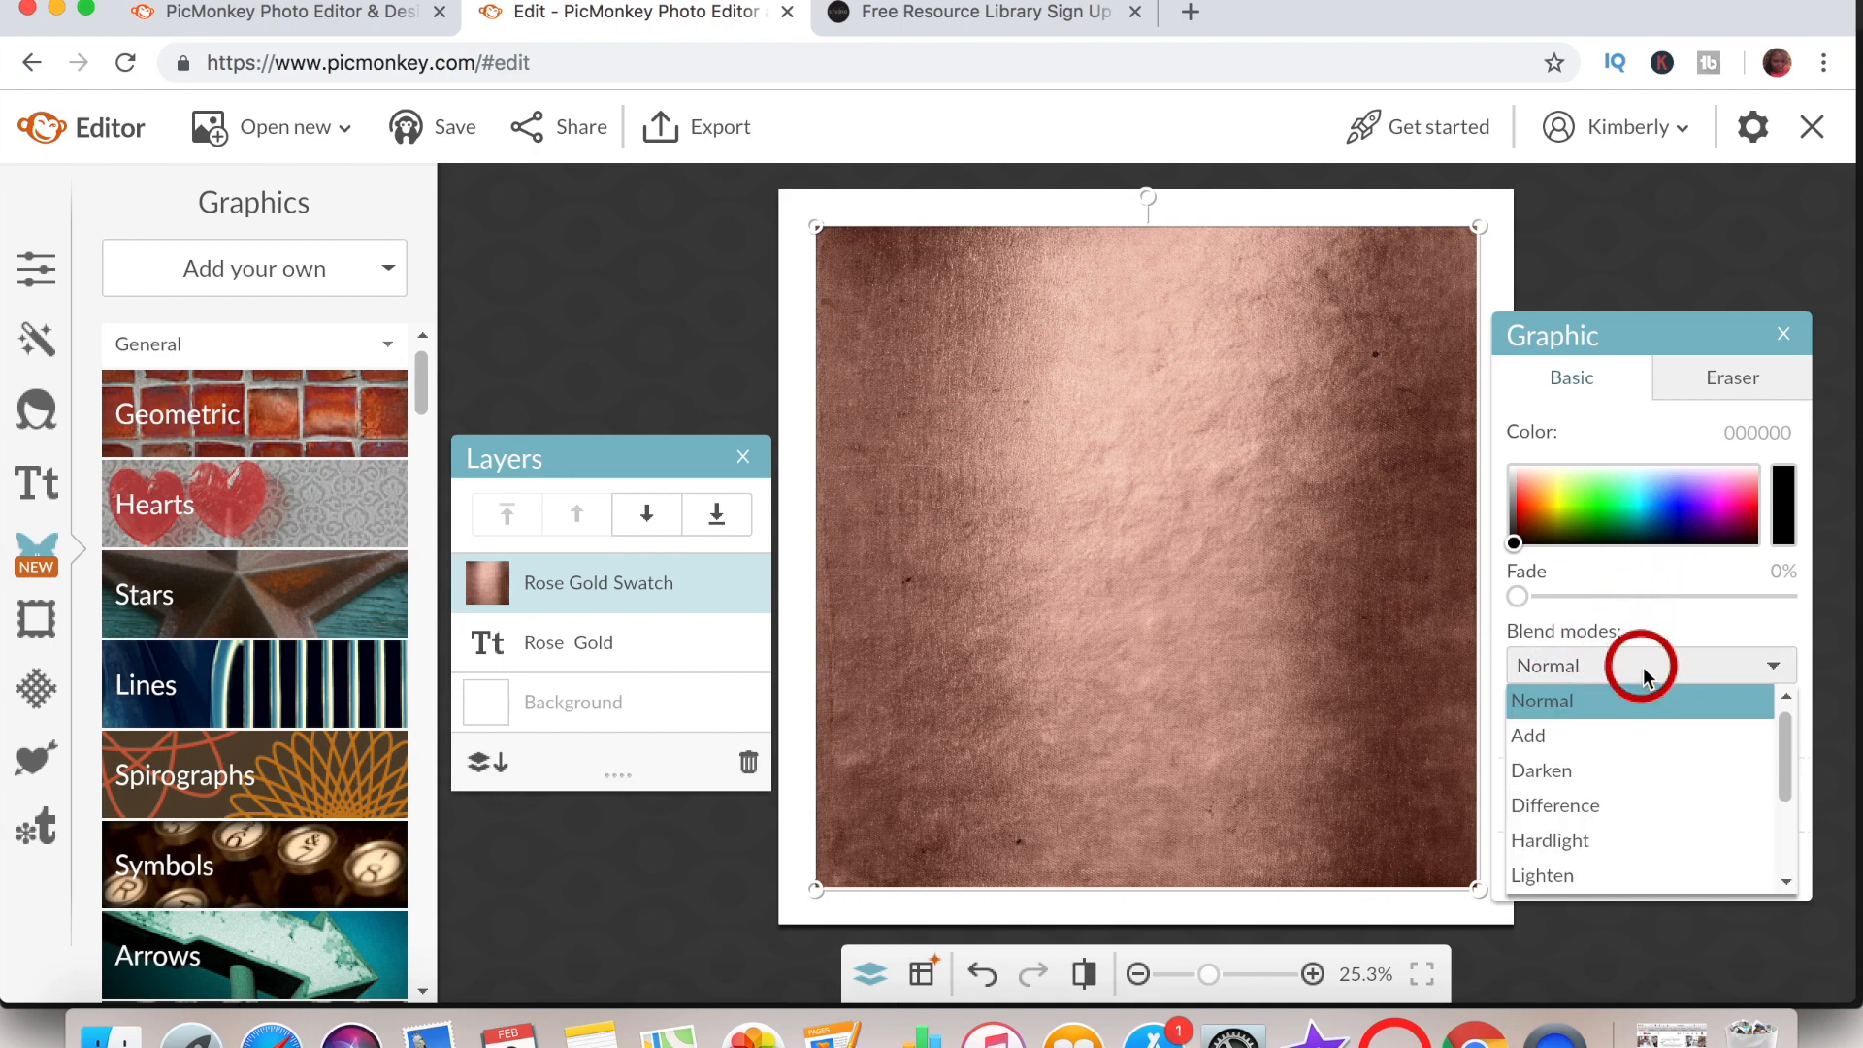
left_click(1631, 735)
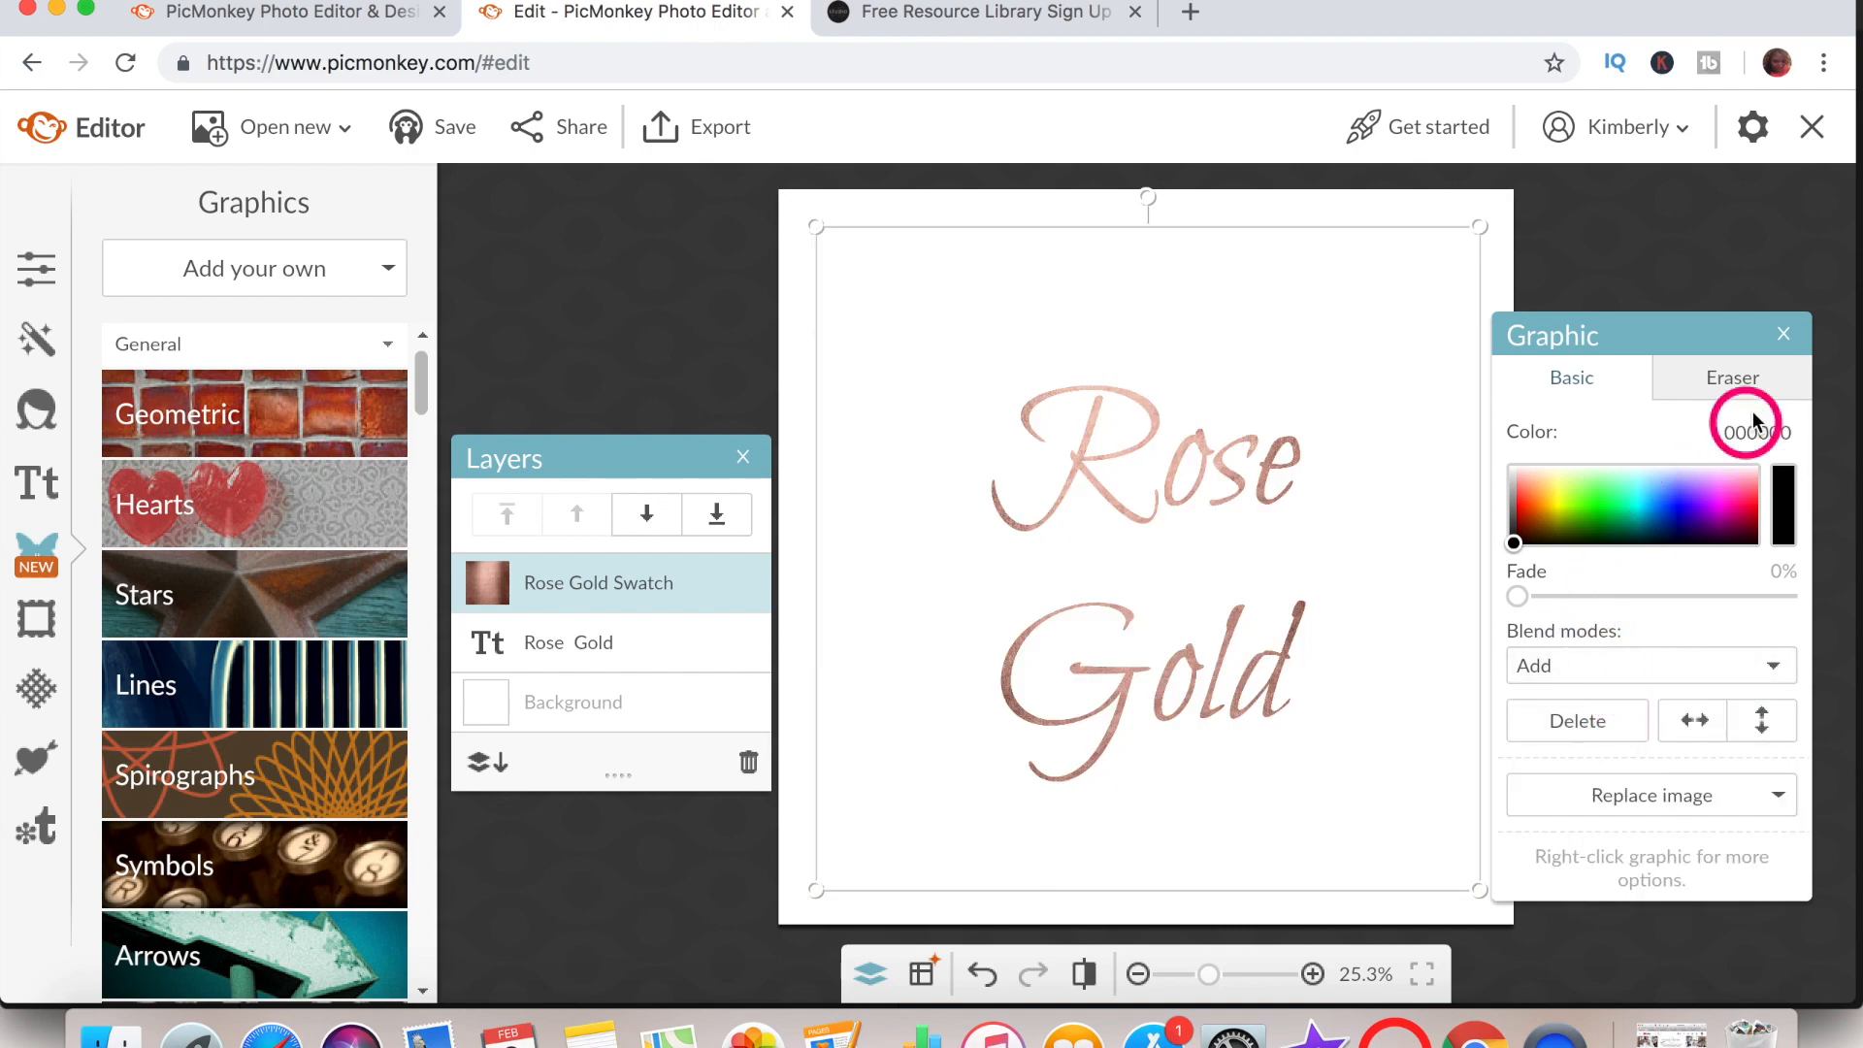
left_click(1505, 271)
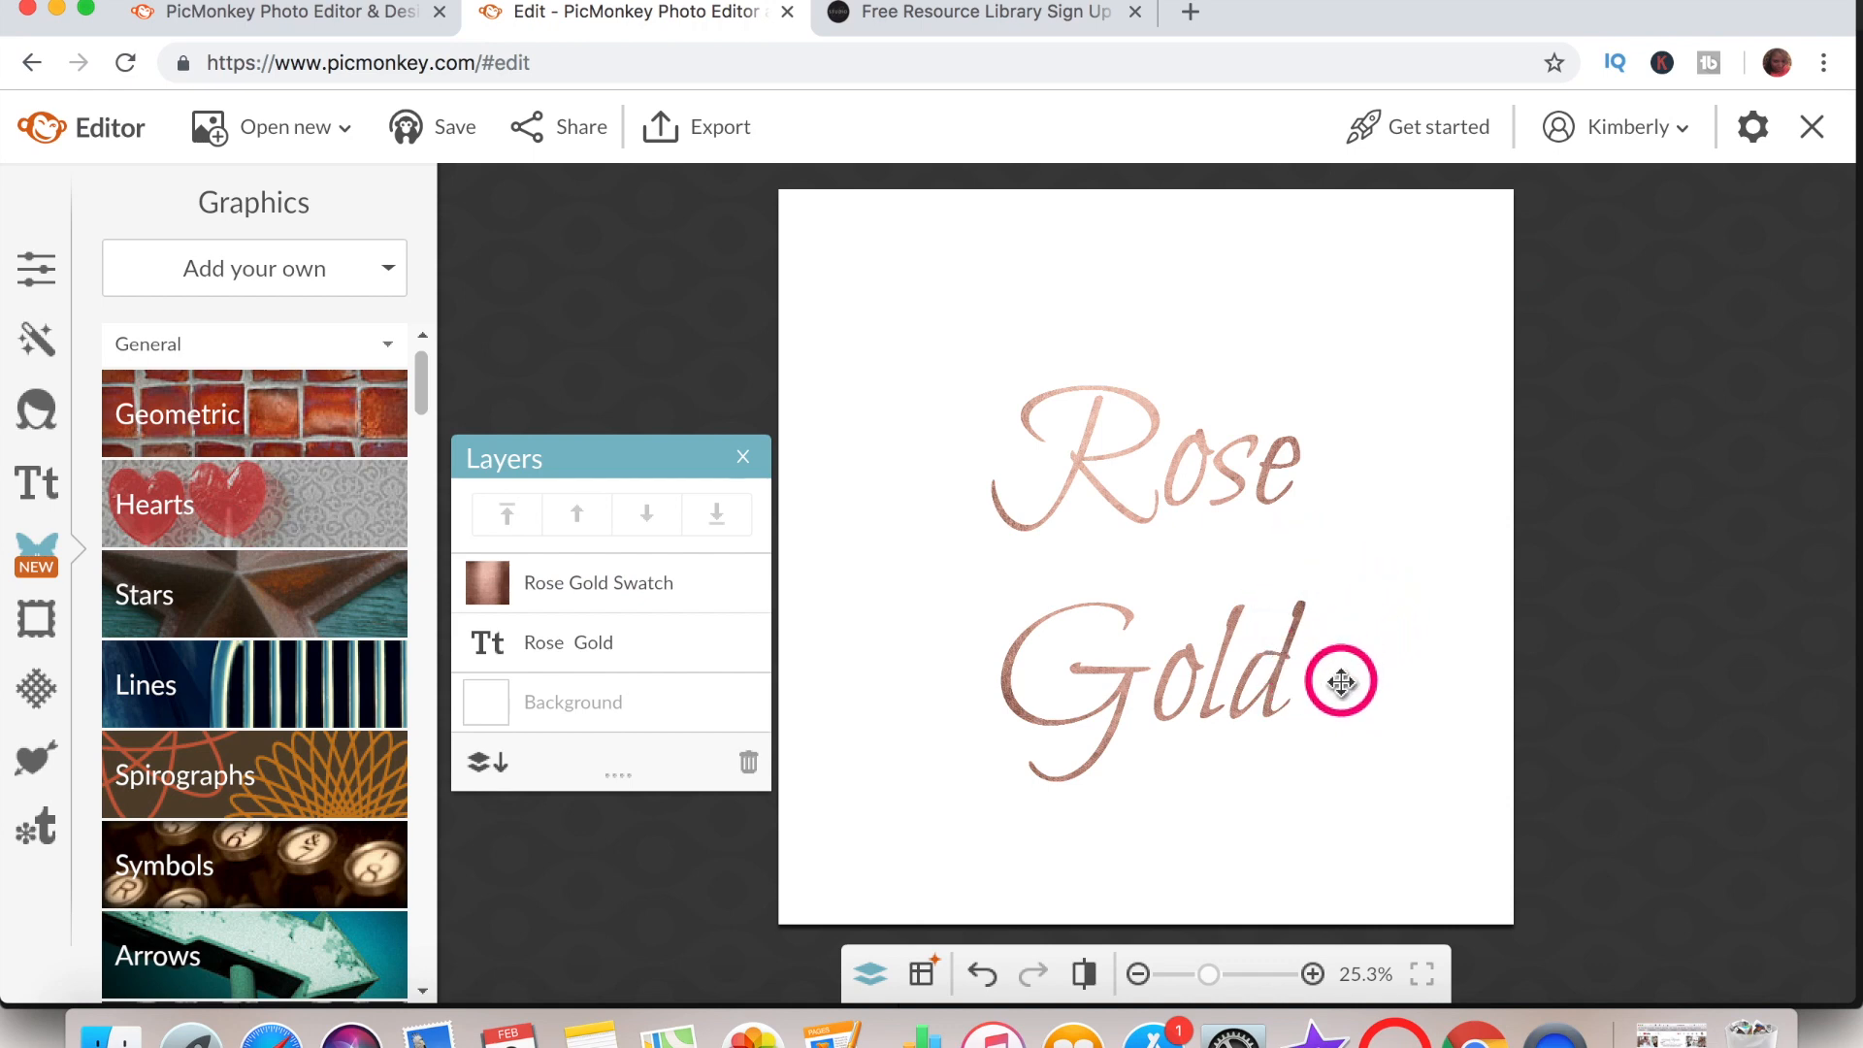
- Export the design to the Downloads folder as a .jpg image named "rose gold text"
left_click(716, 160)
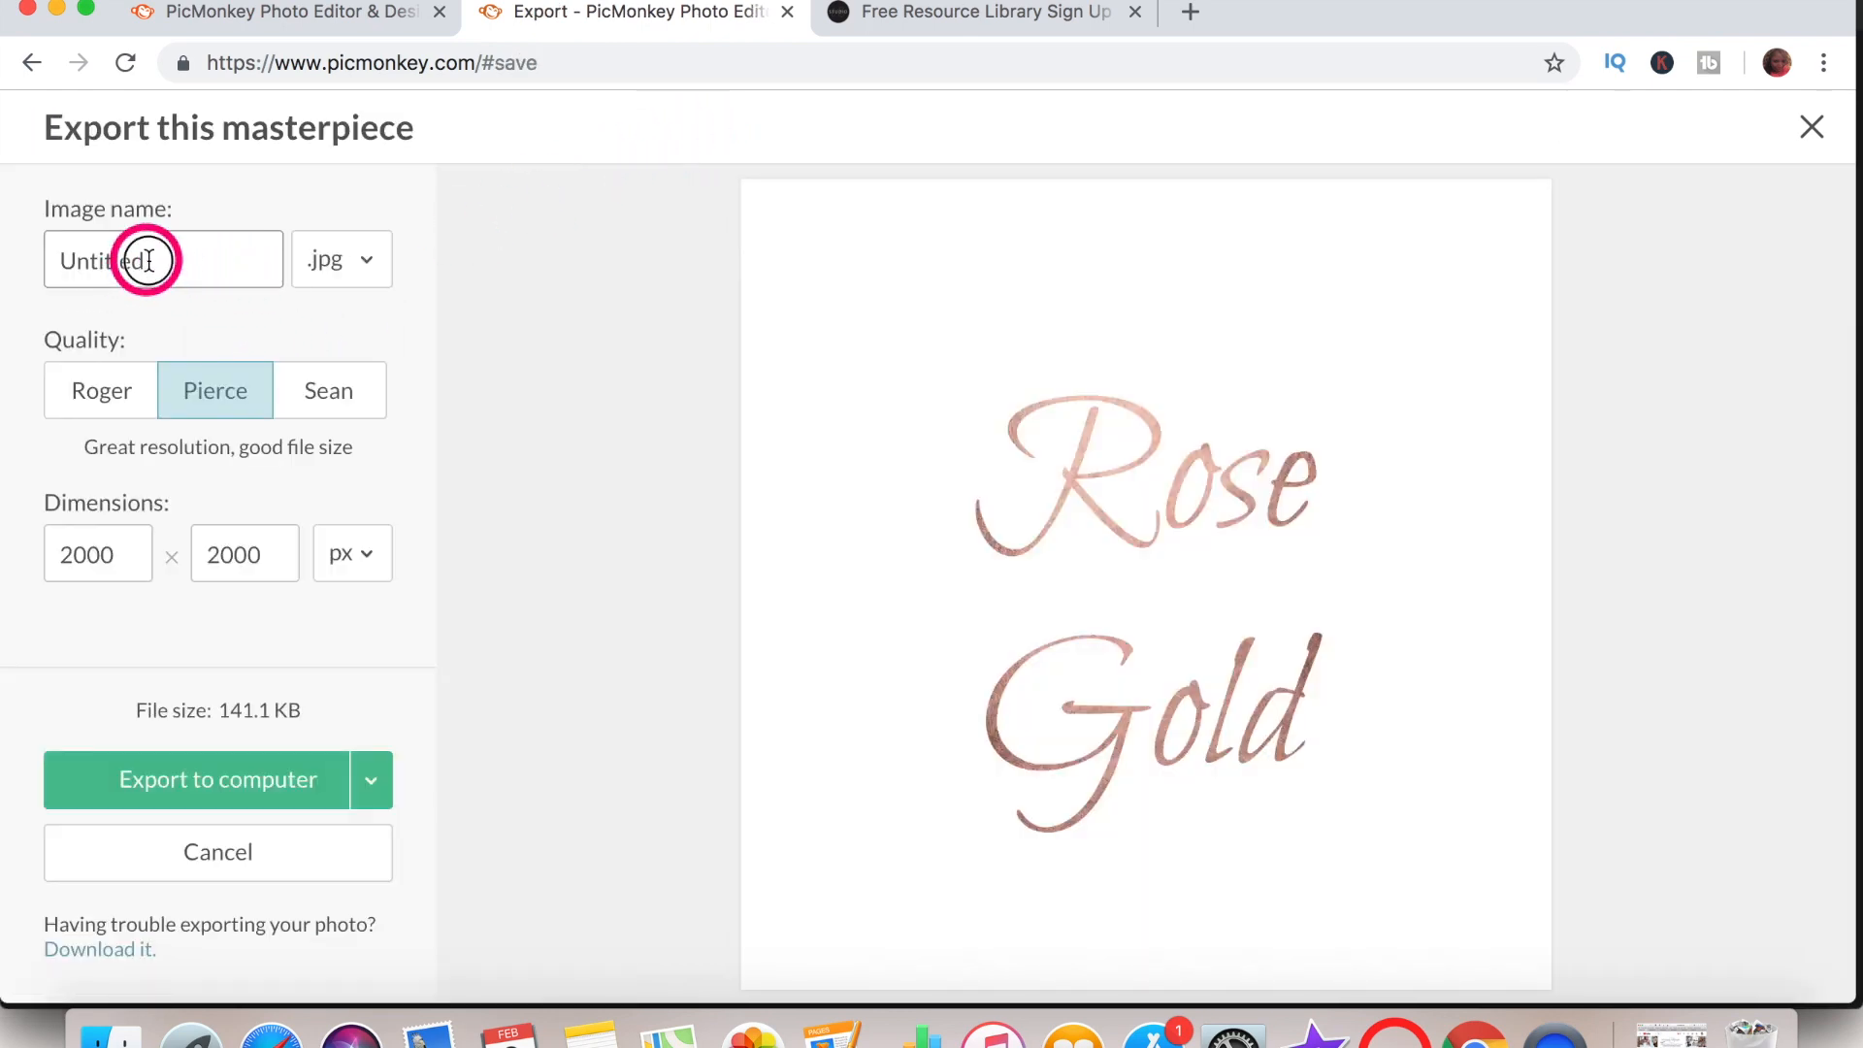
left_click(147, 260)
key("BackSpace")
key("BackSpace")
type("rose gold text")
left_click(376, 262)
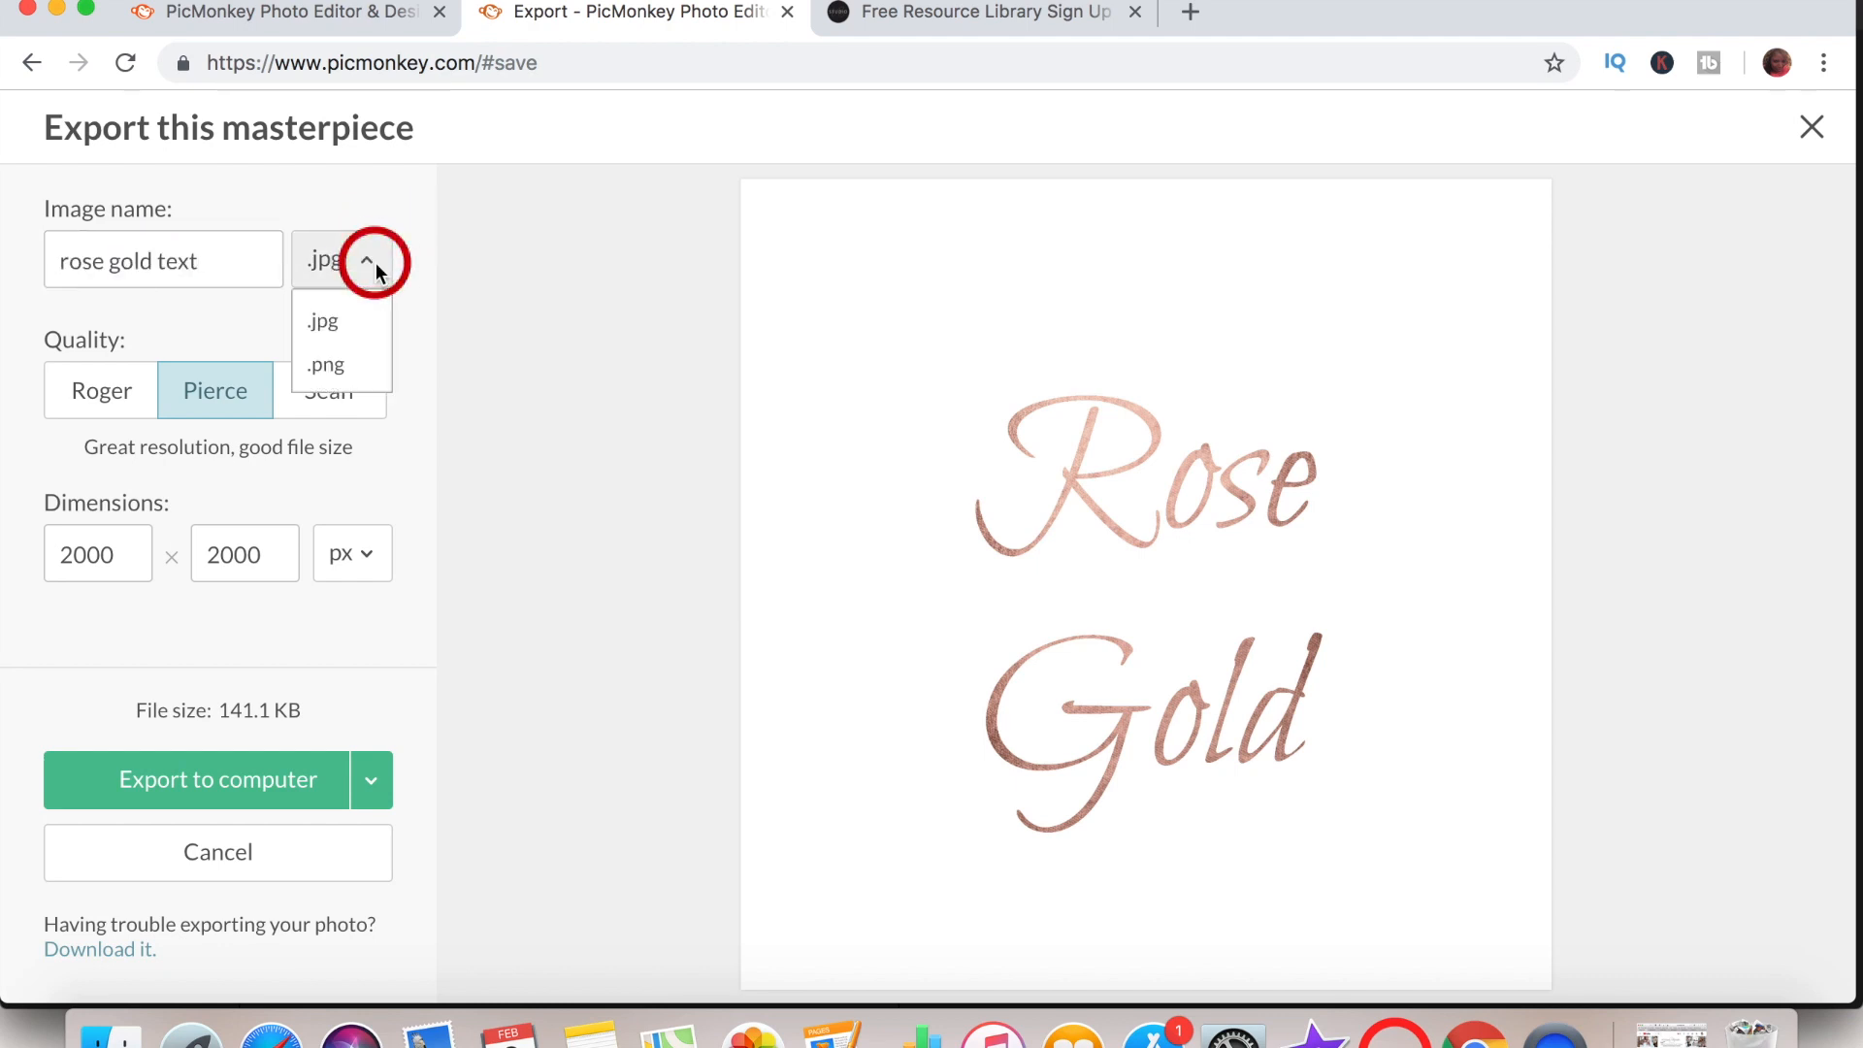
left_click(375, 260)
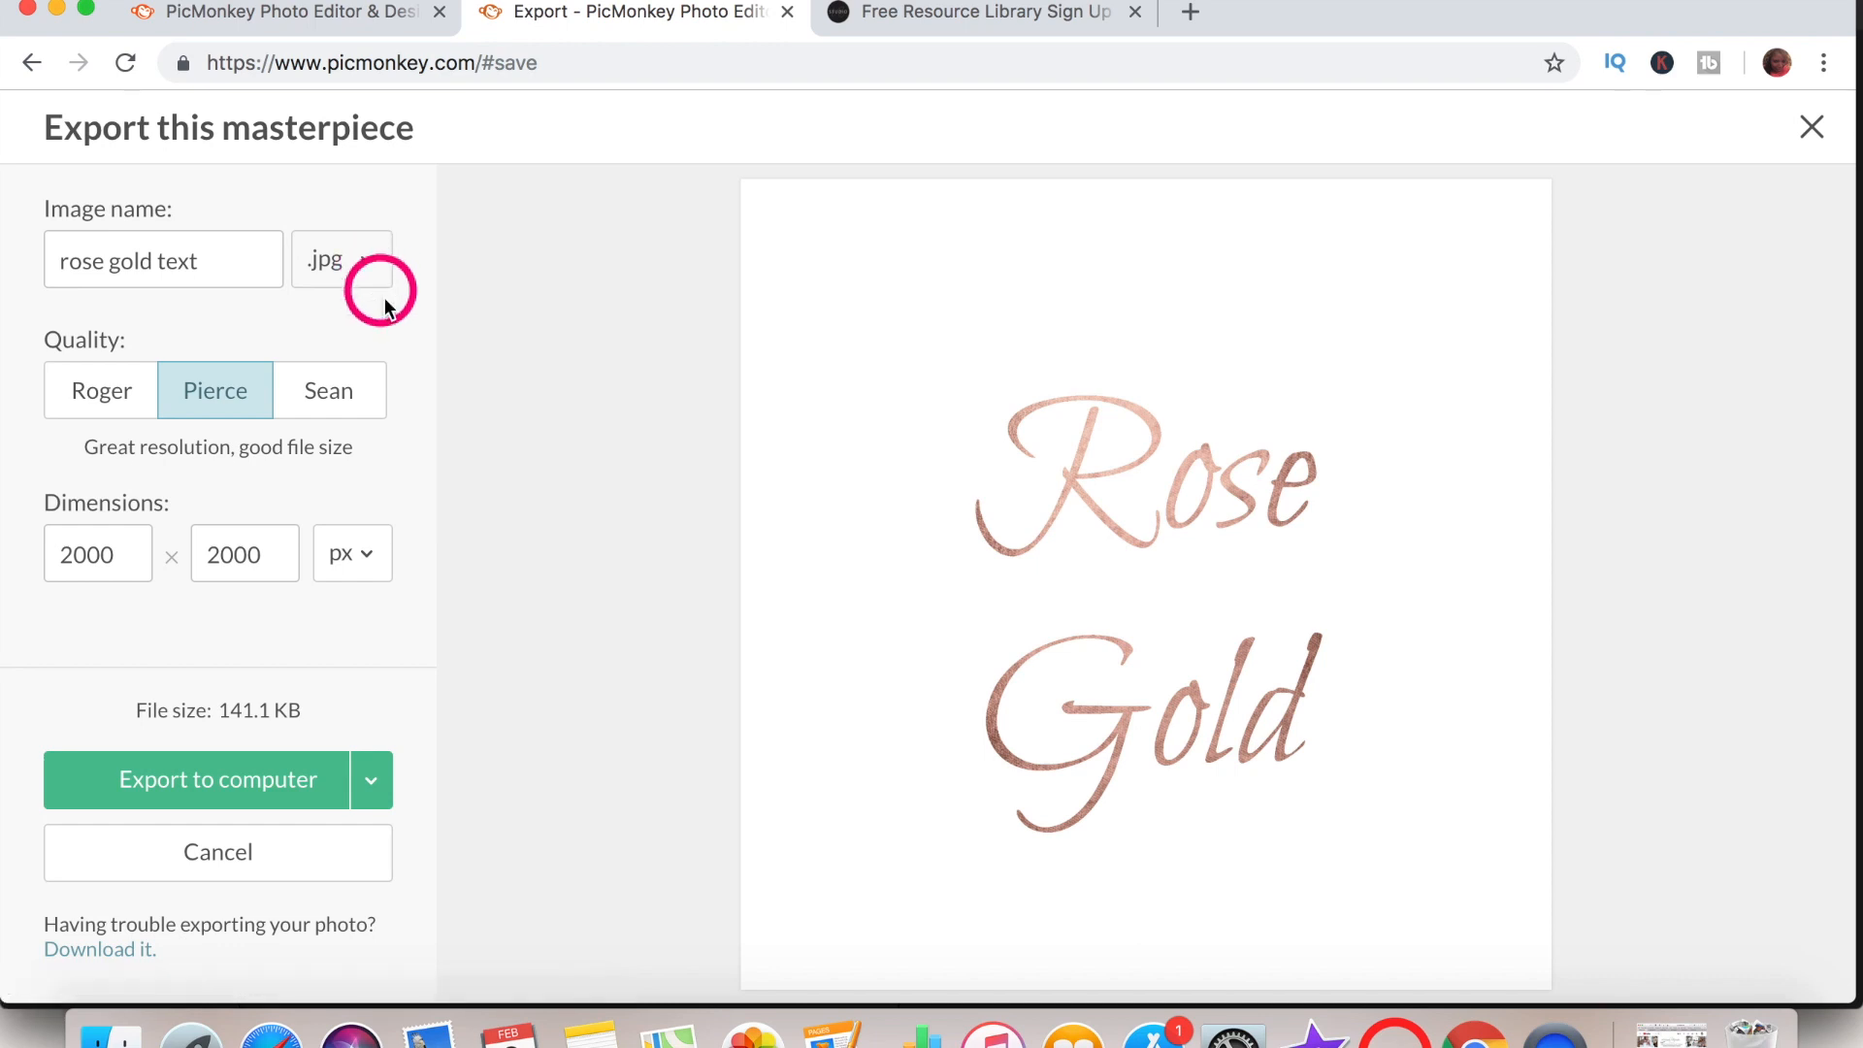
left_click(221, 782)
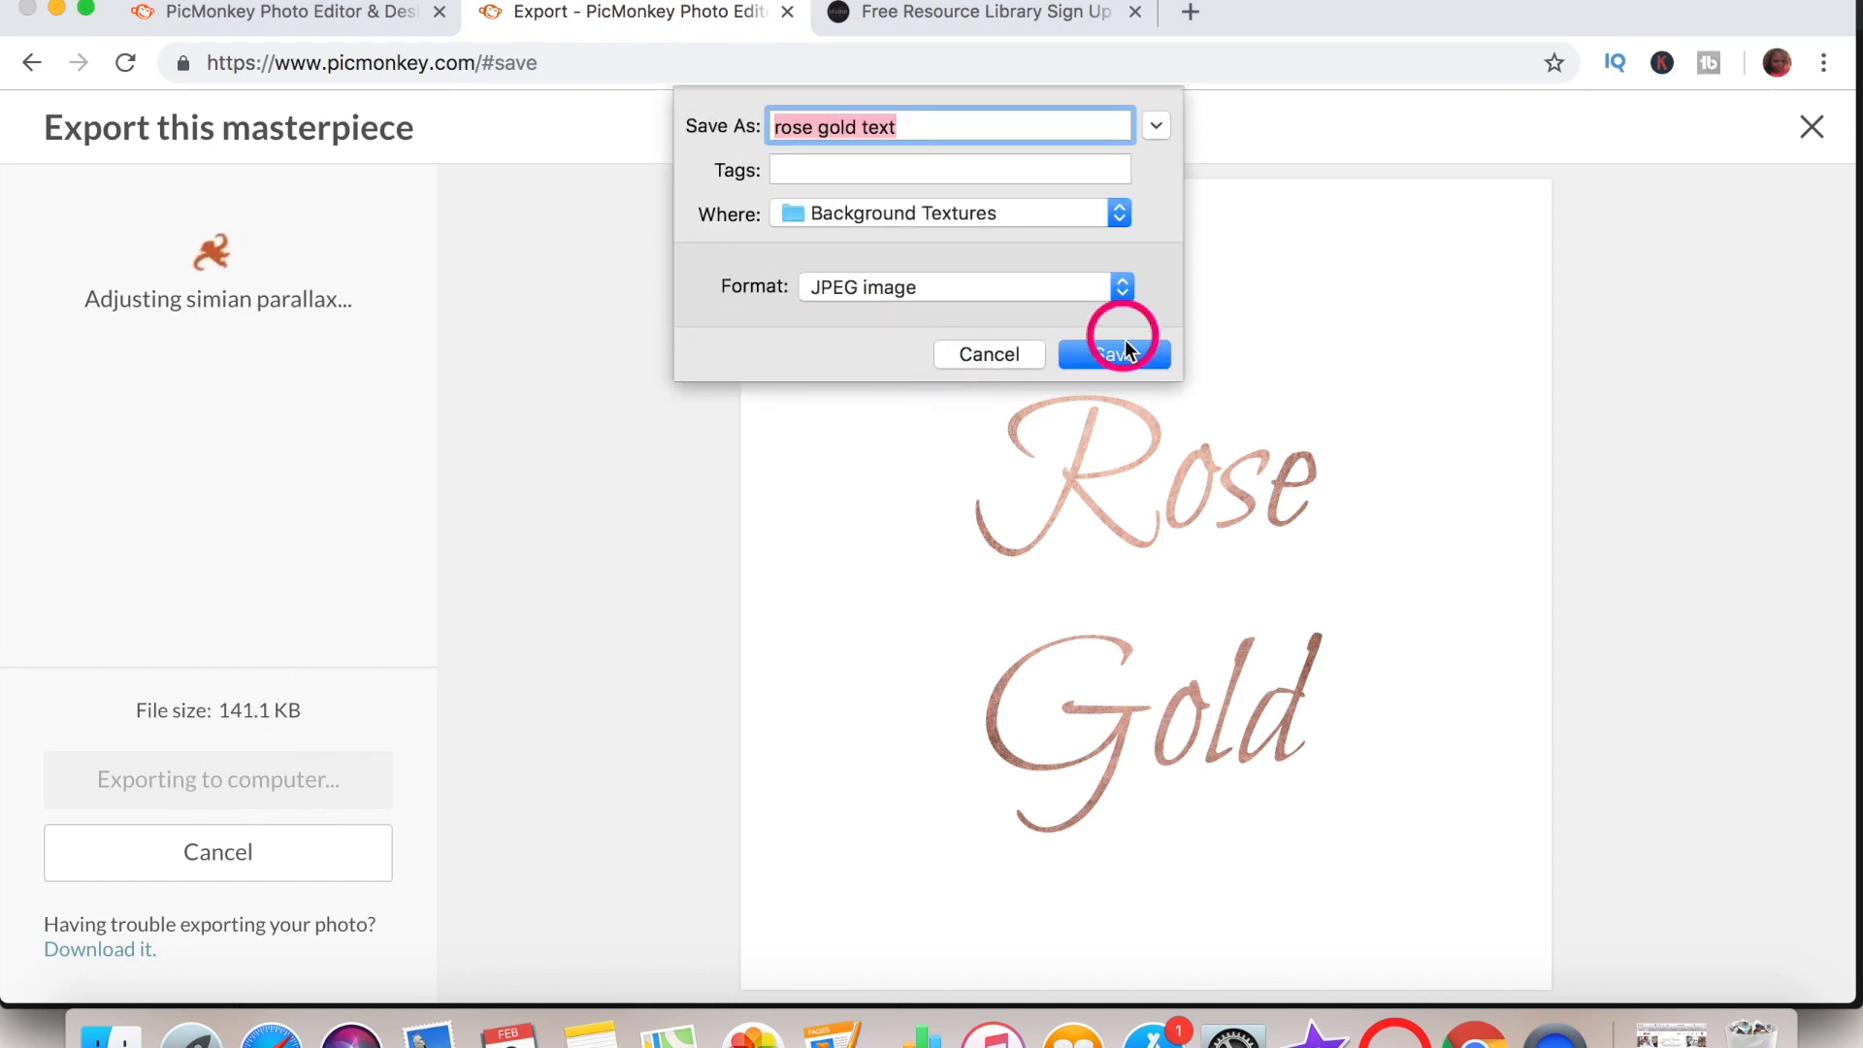
left_click(1118, 212)
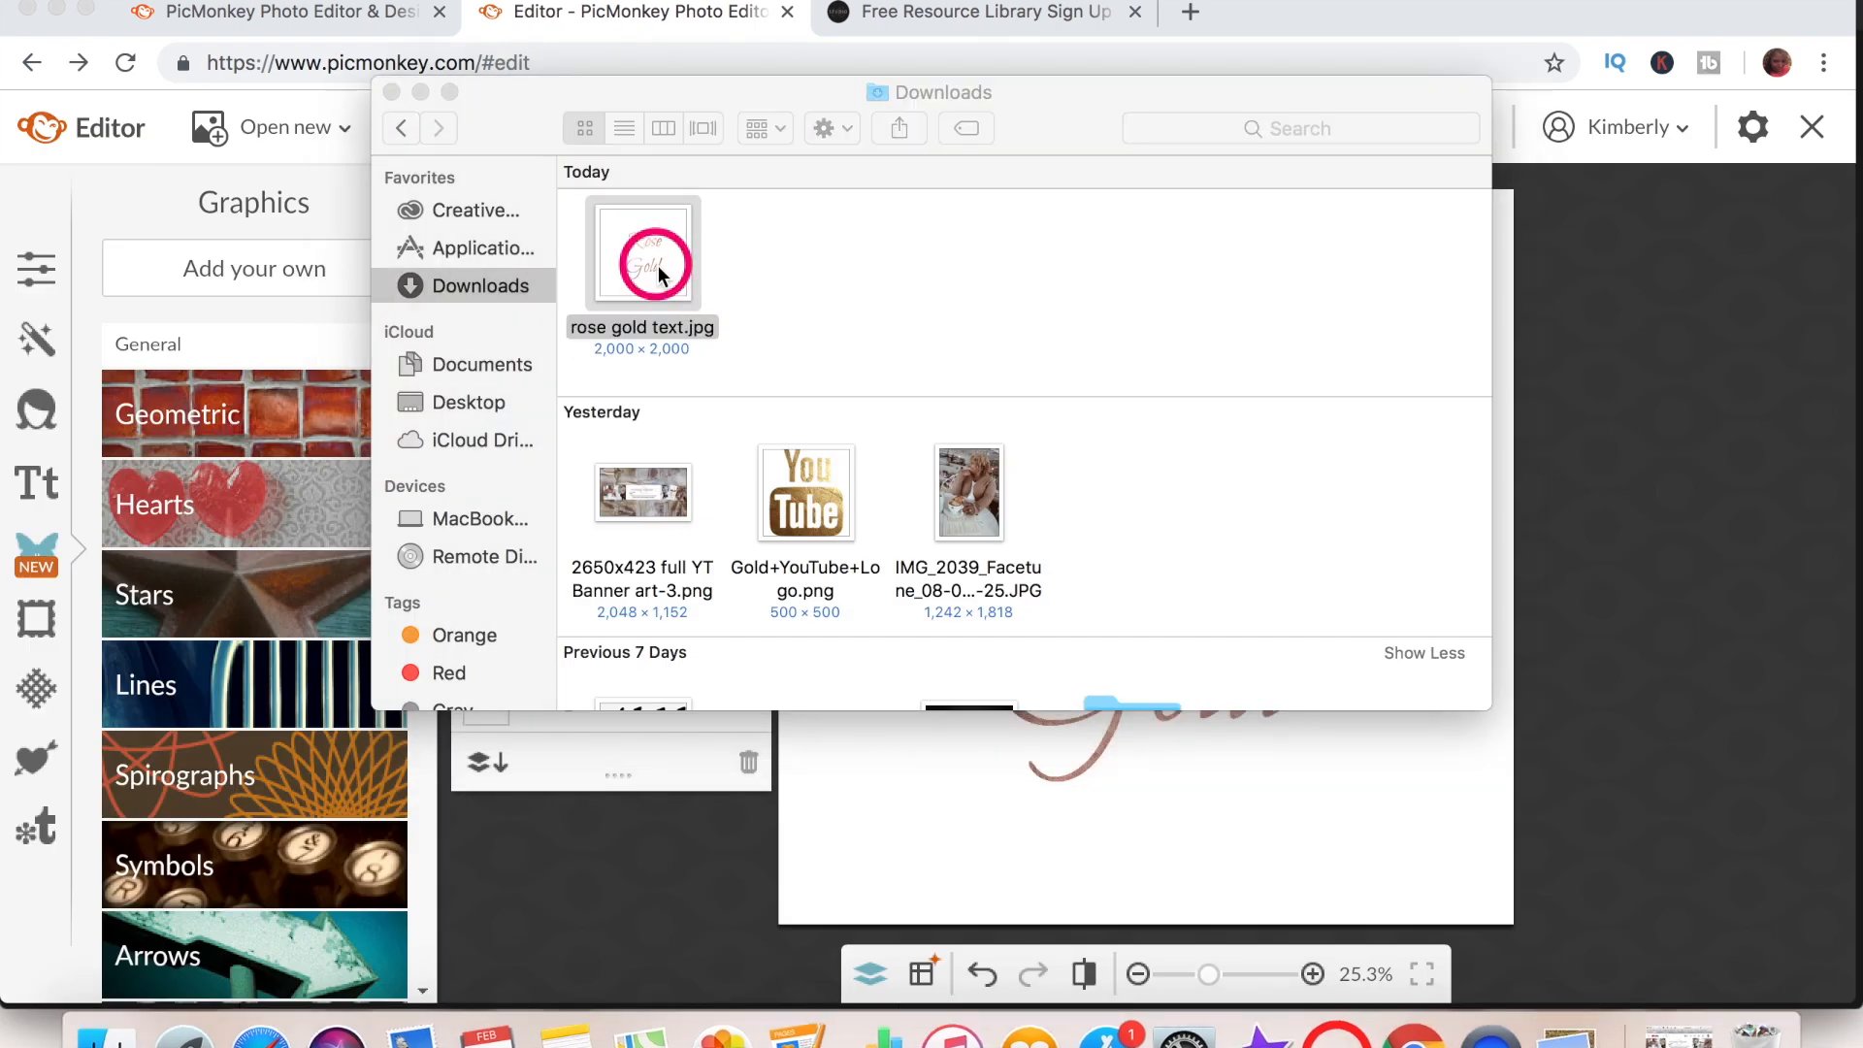
- Open rose gold text.jpg from Downloads in Preview and examine the exported lettering and its background
double_click(656, 267)
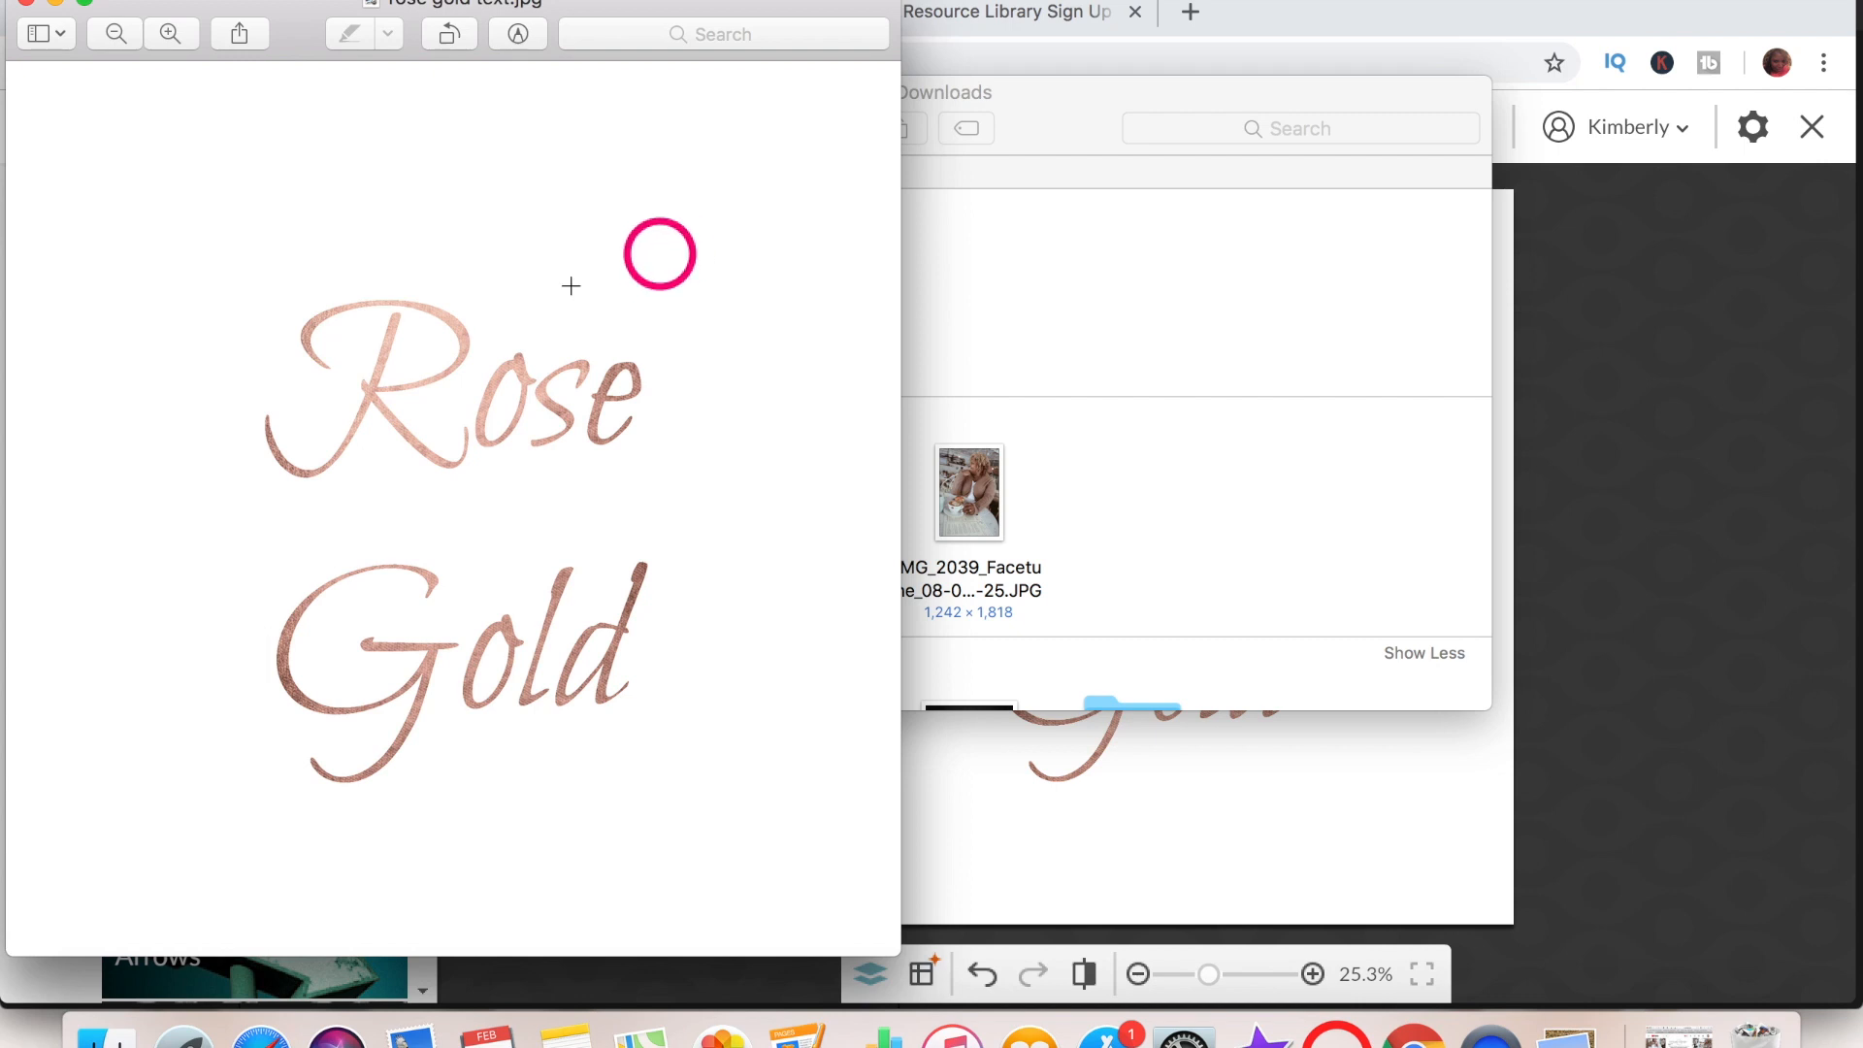
left_click_drag(284, 308, 507, 506)
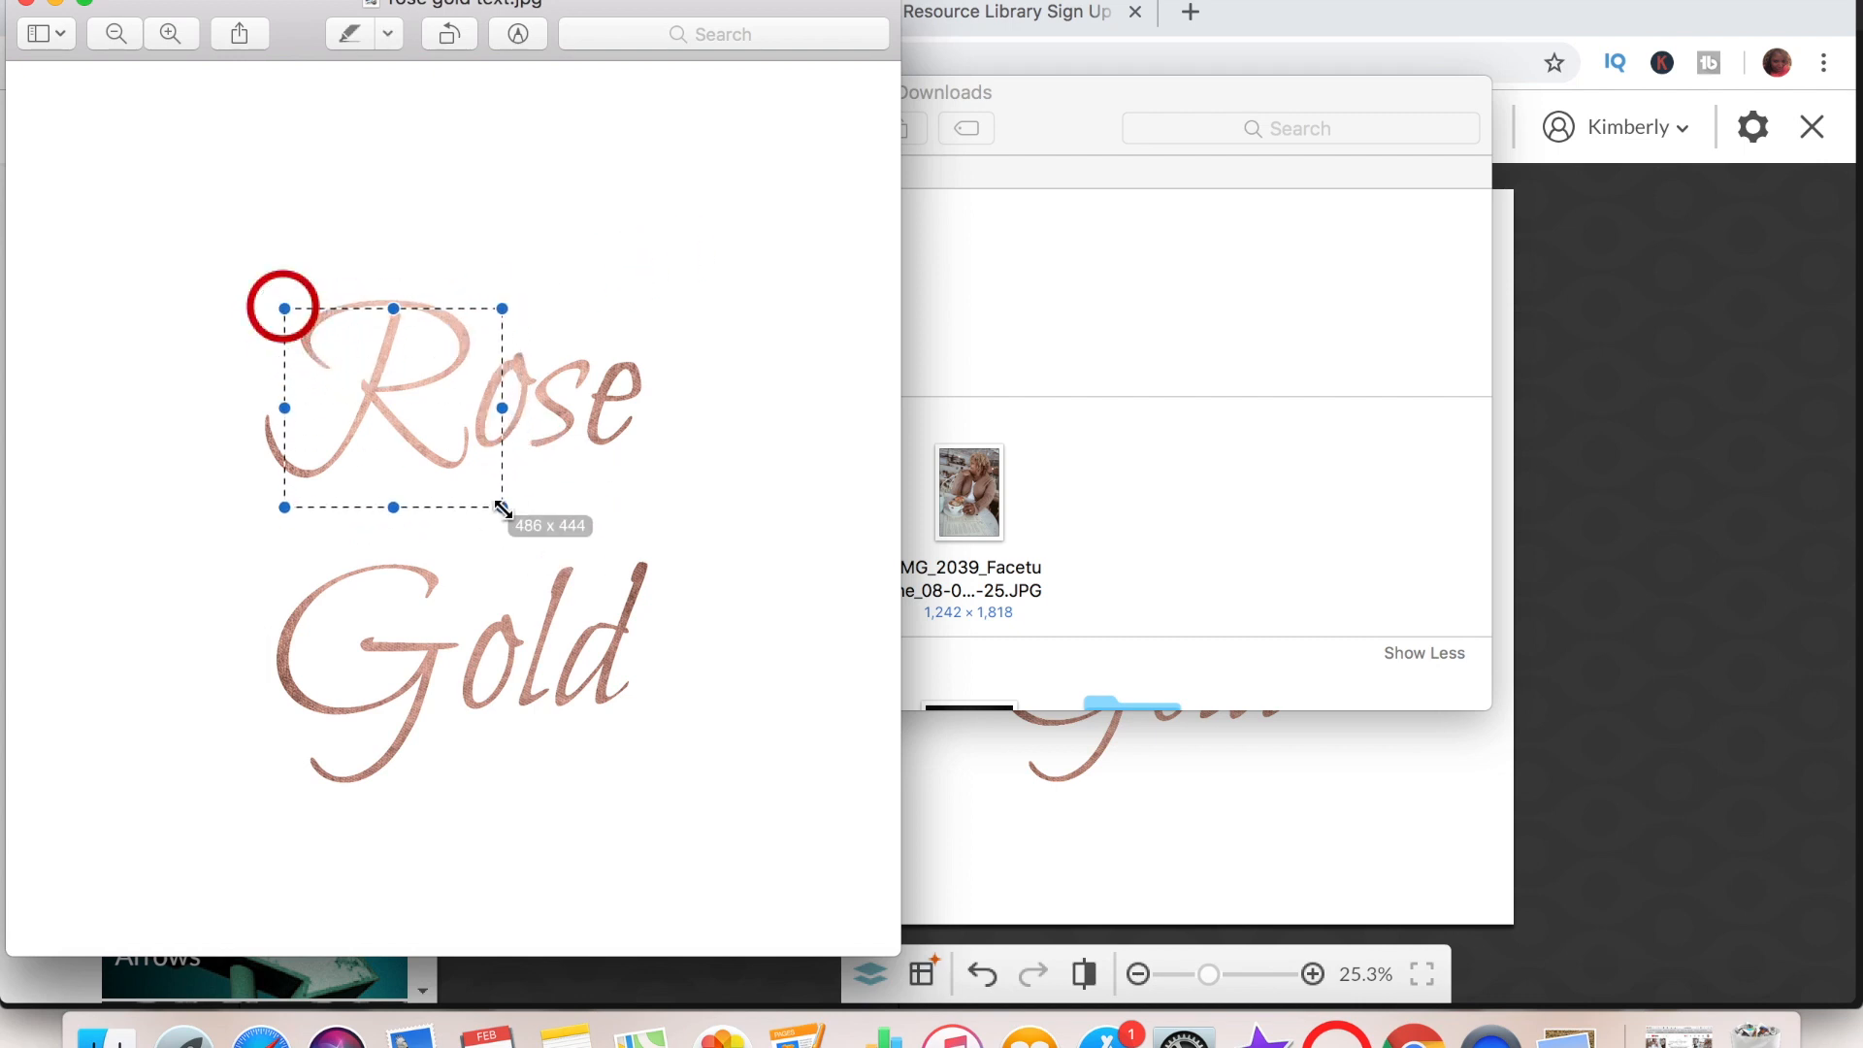
left_click(660, 449)
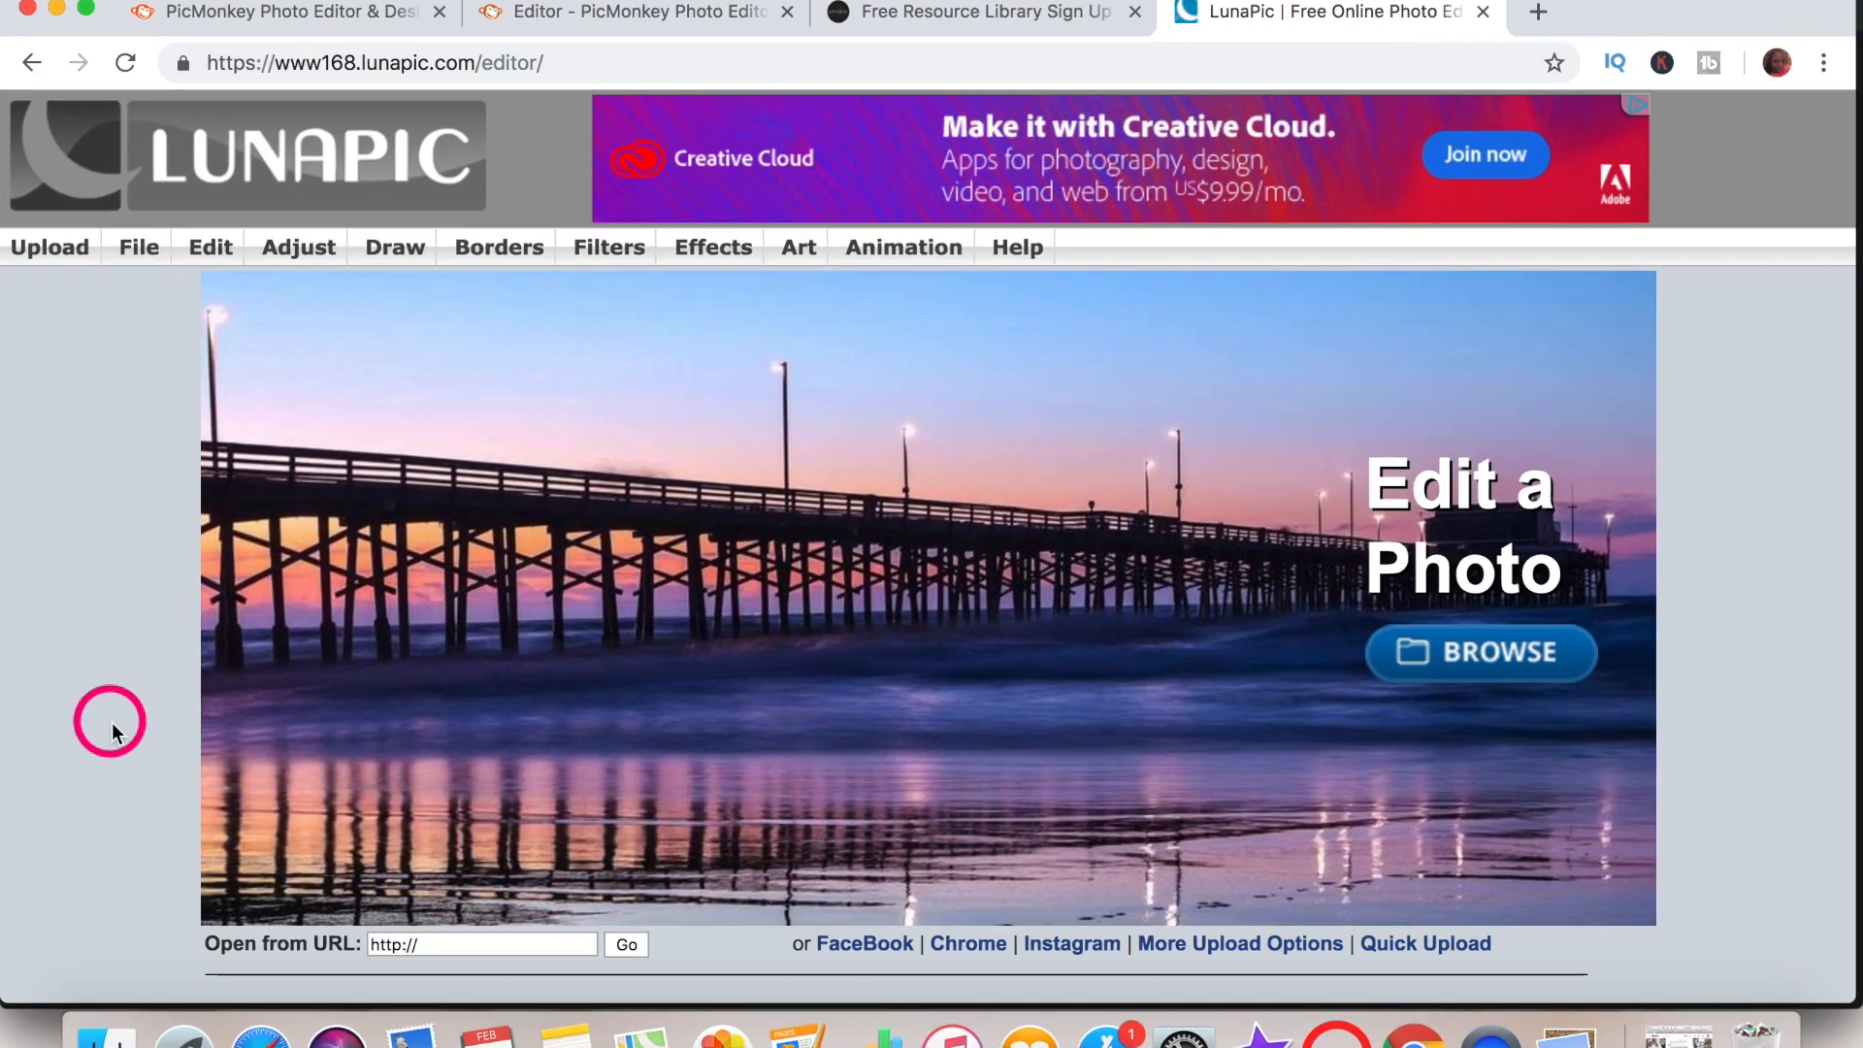
- Open the Transparent Background tool in LunaPic
left_click(212, 252)
left_click(142, 400)
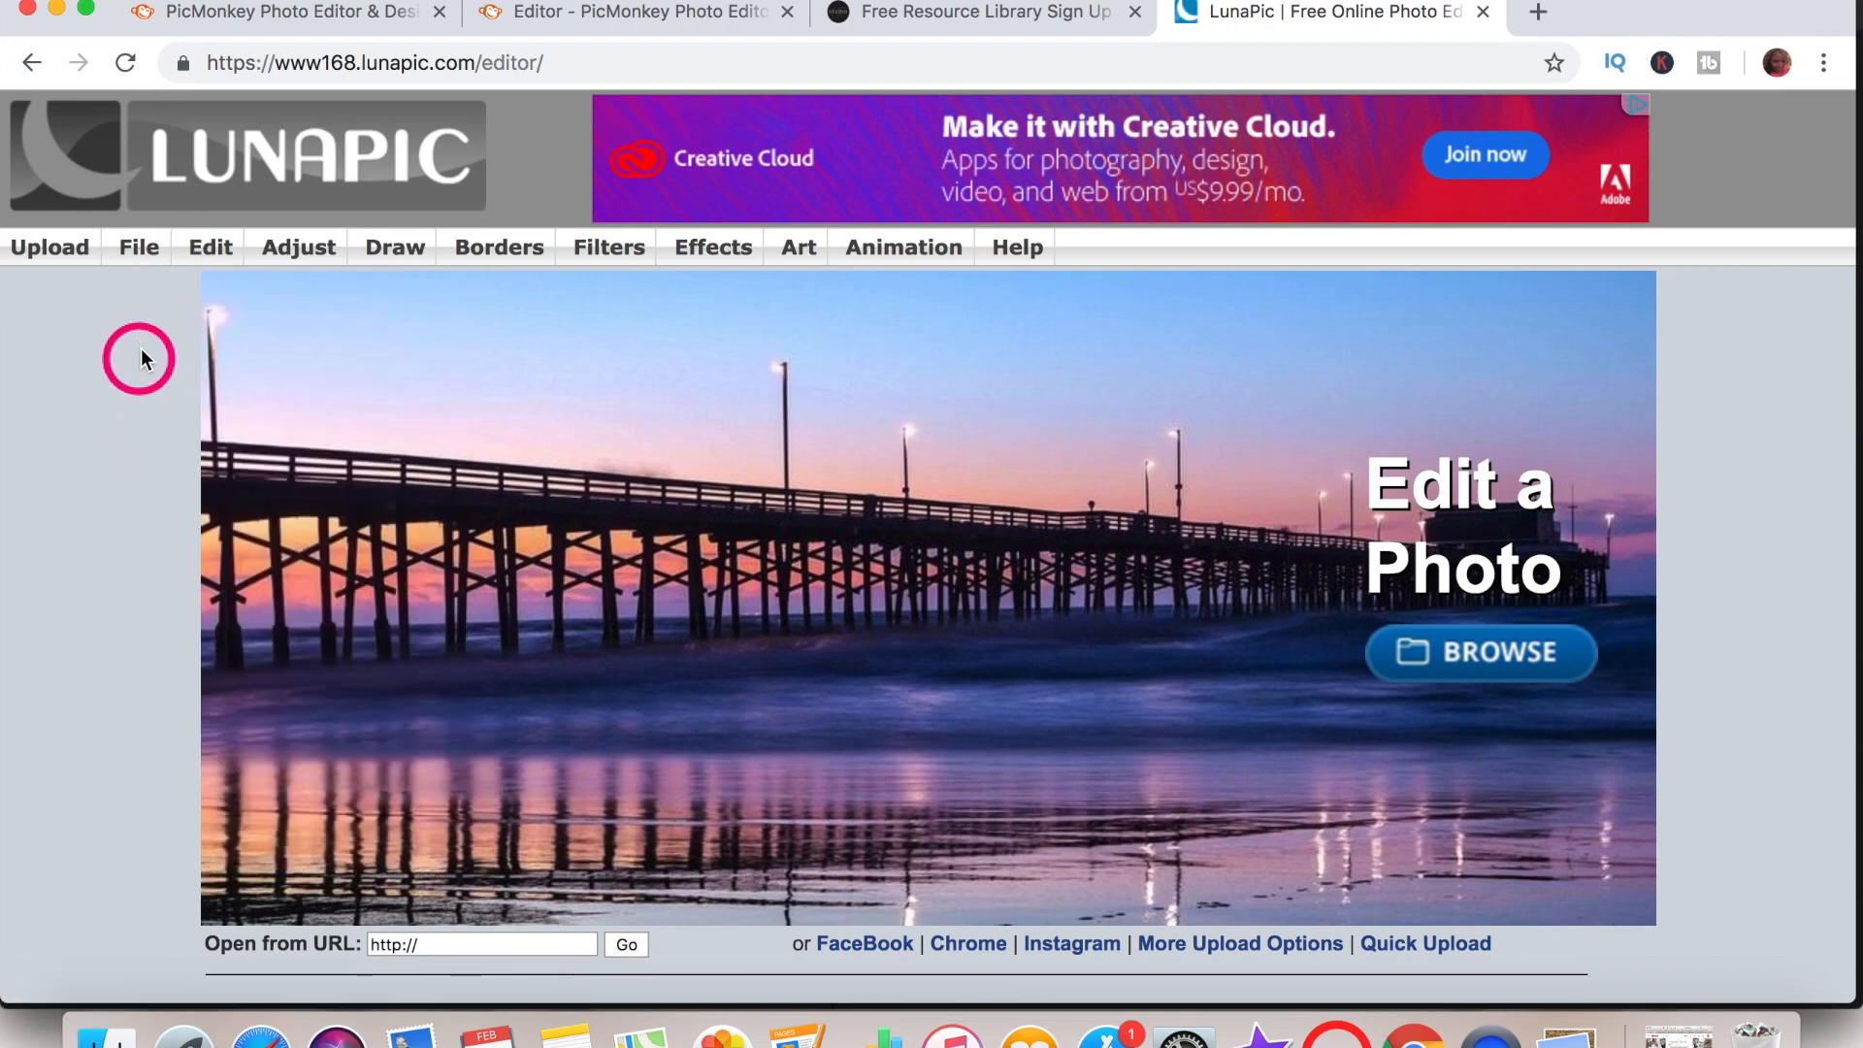
left_click(146, 252)
left_click(211, 248)
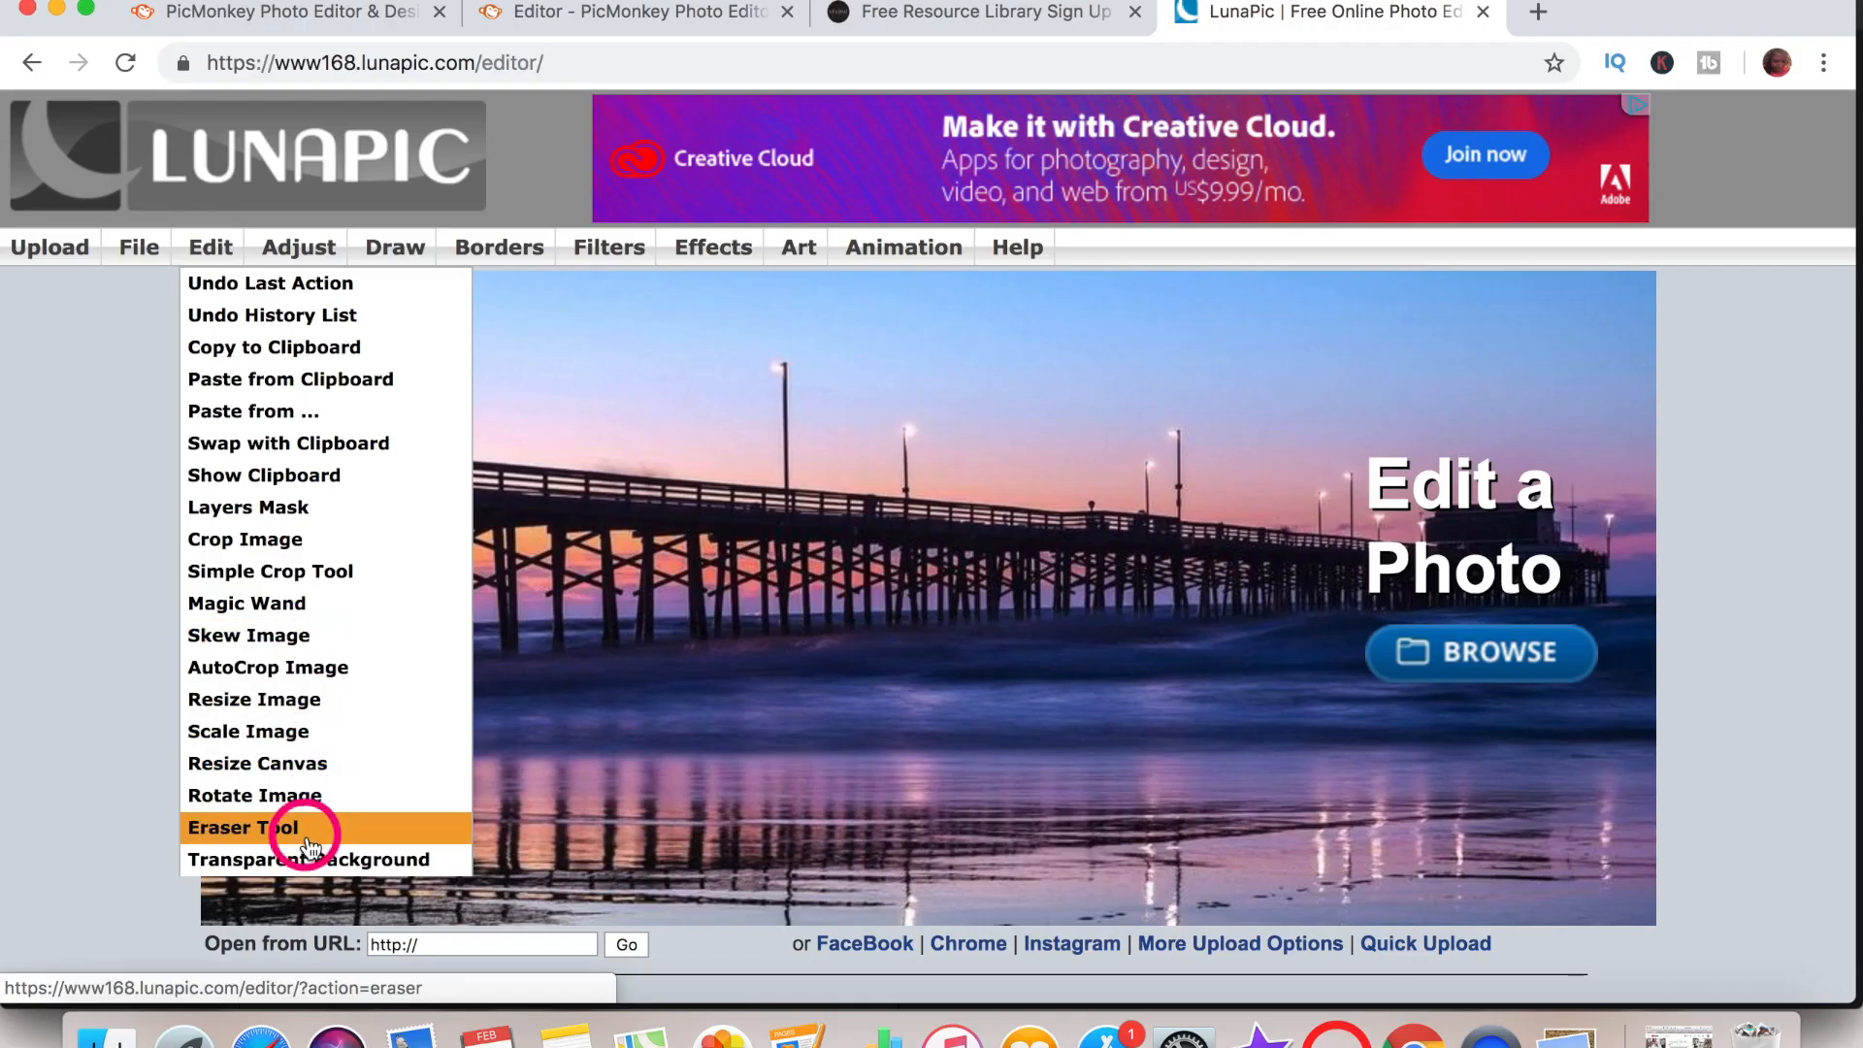
left_click(308, 860)
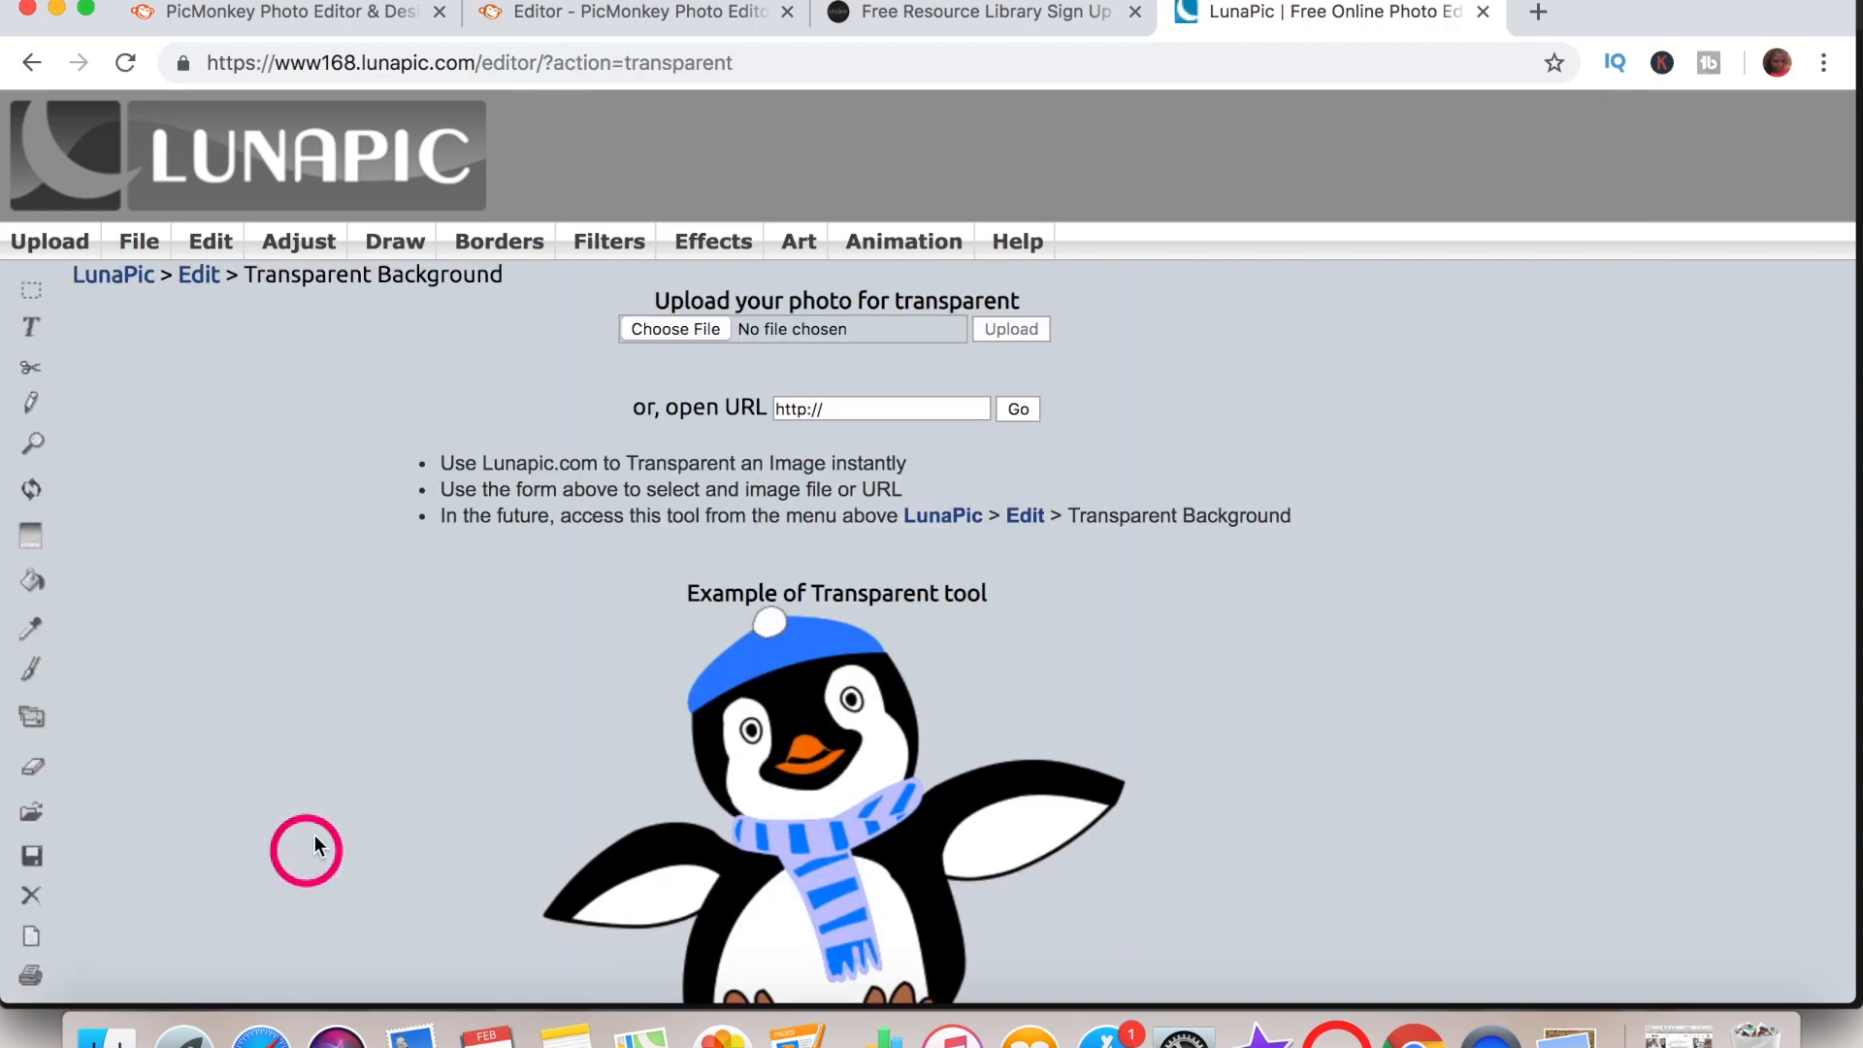
- Upload rose gold text.jpg from the Downloads folder for background removal
left_click(706, 332)
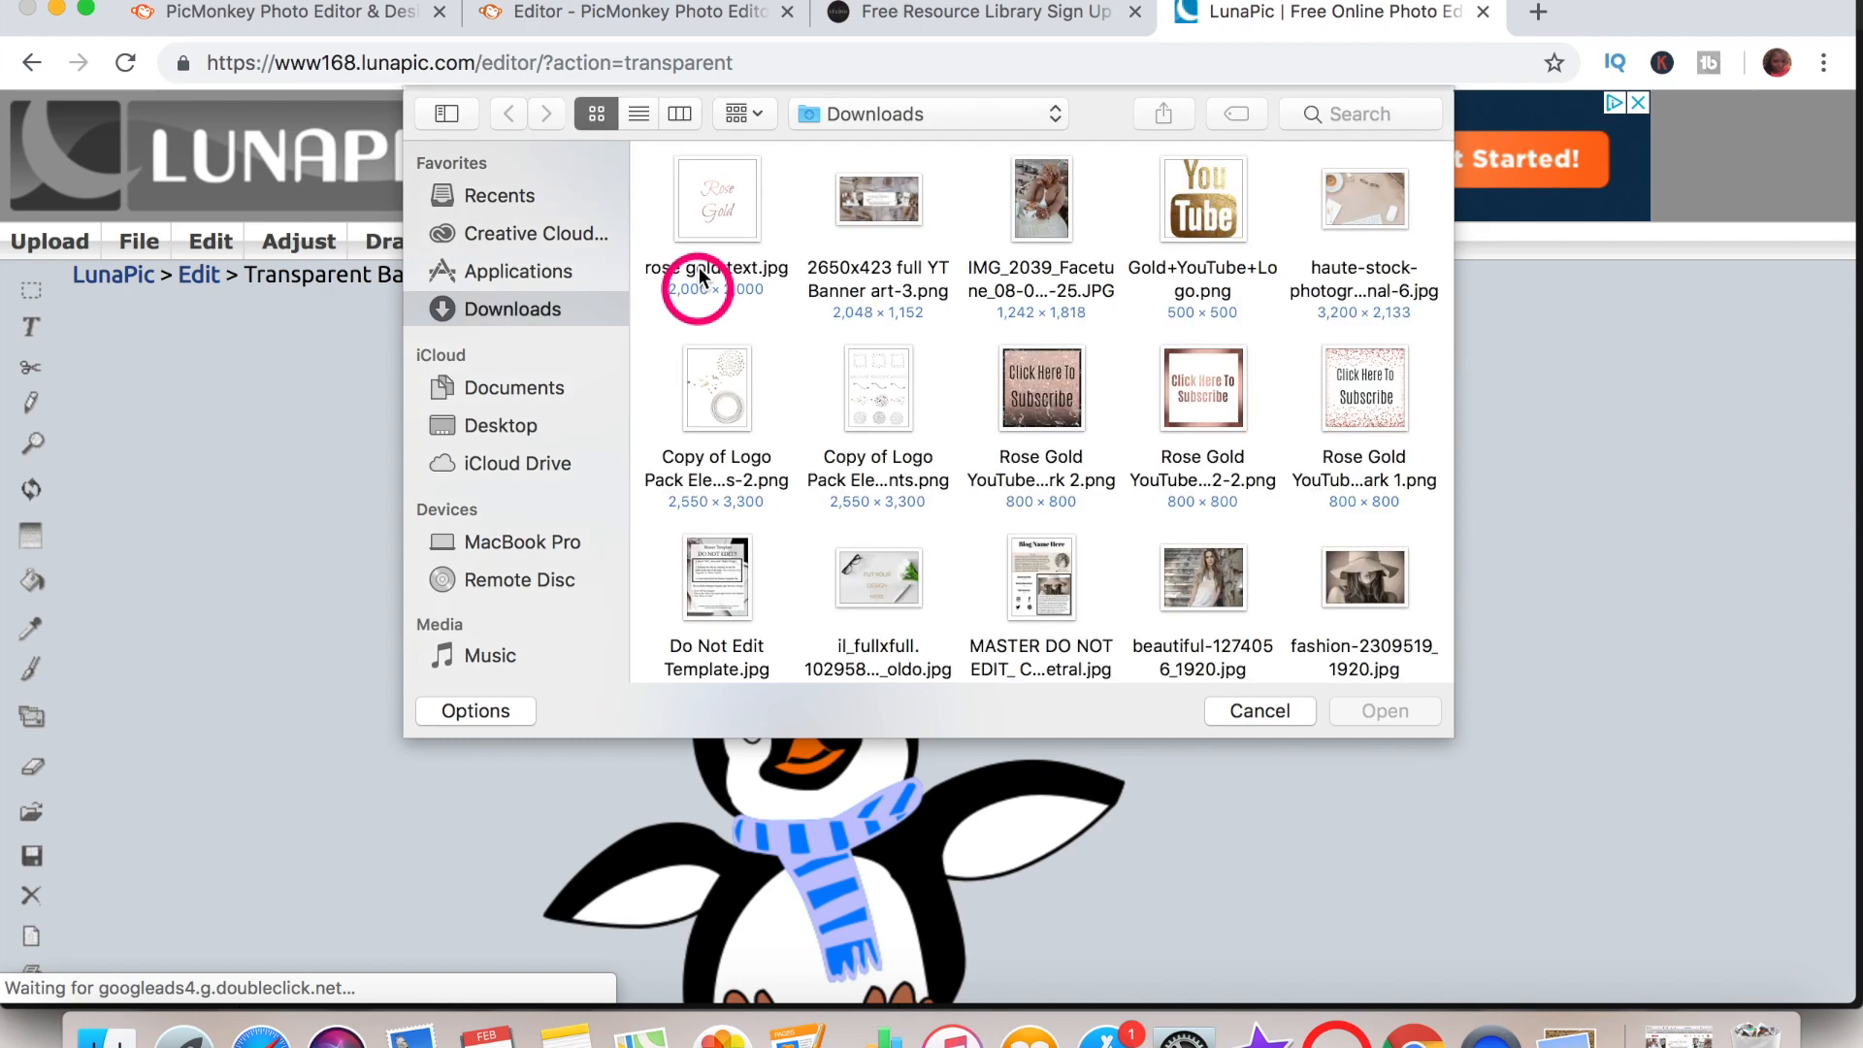
left_click(719, 215)
double_click(720, 215)
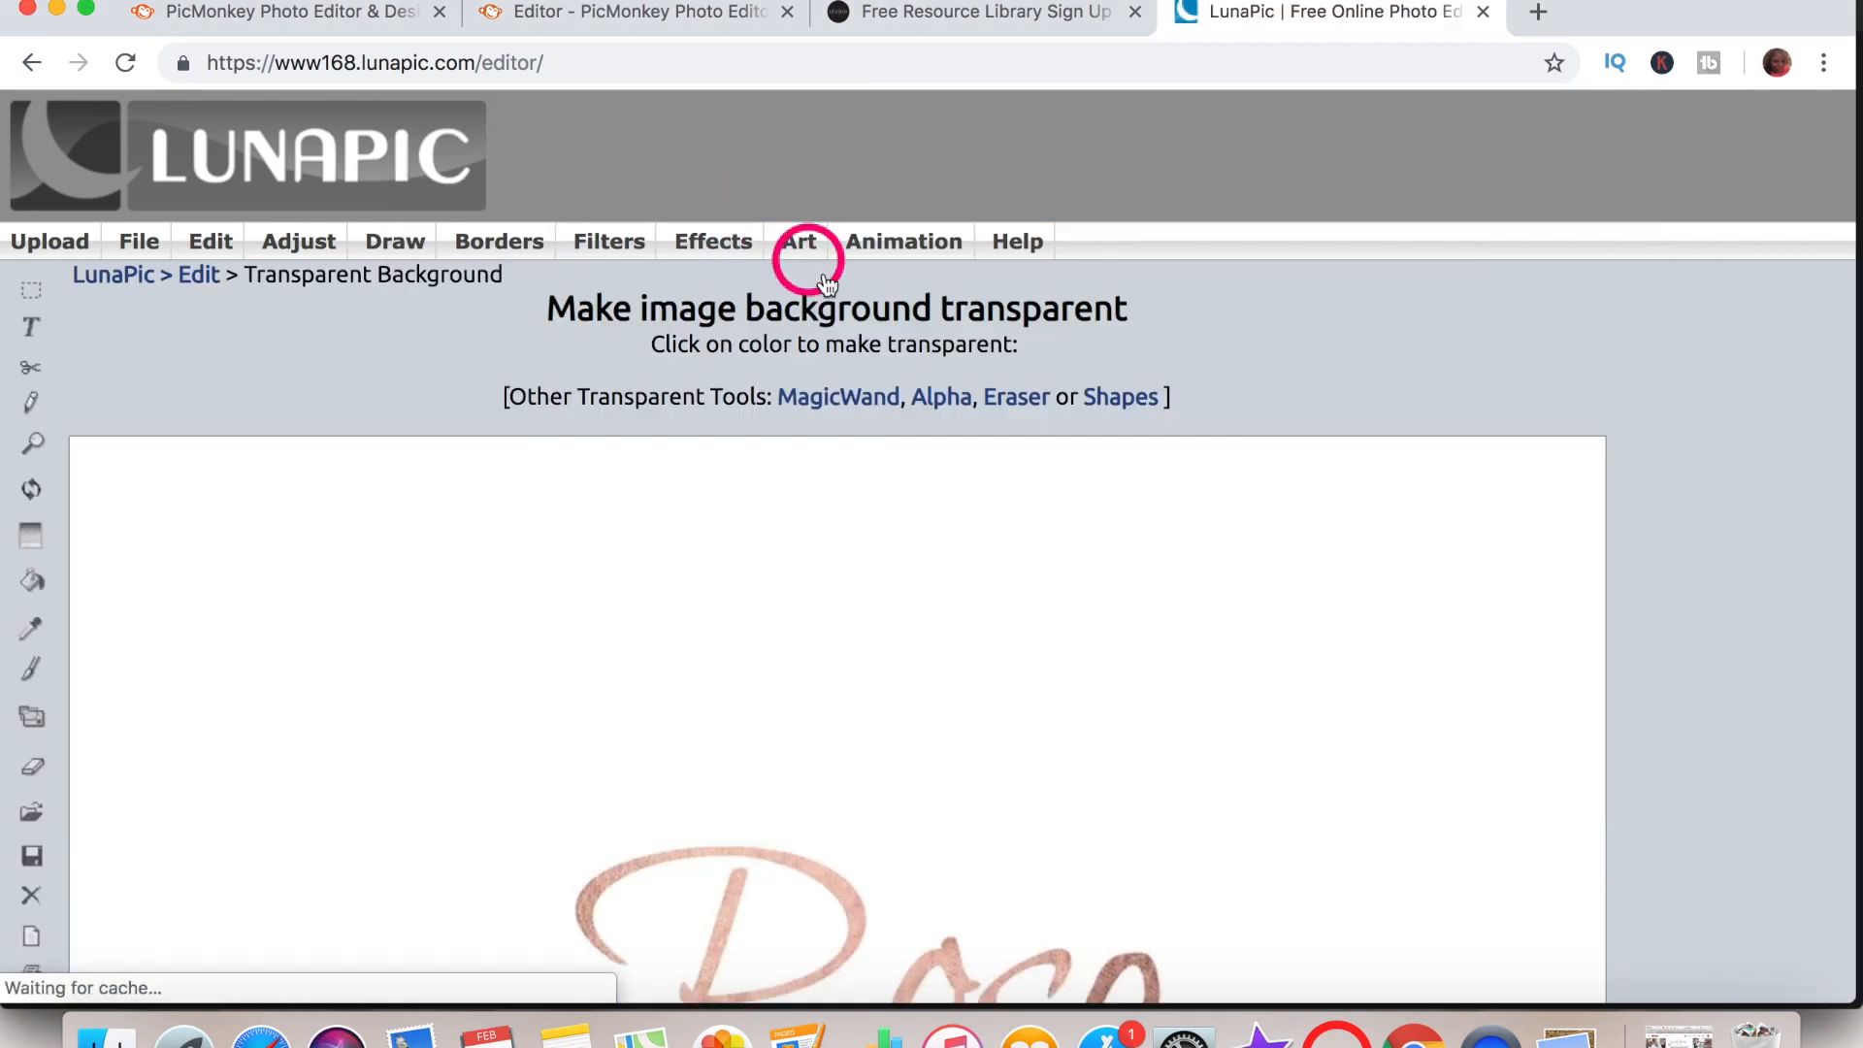
- Make the white background around the Rose Gold lettering transparent
left_click(801, 251)
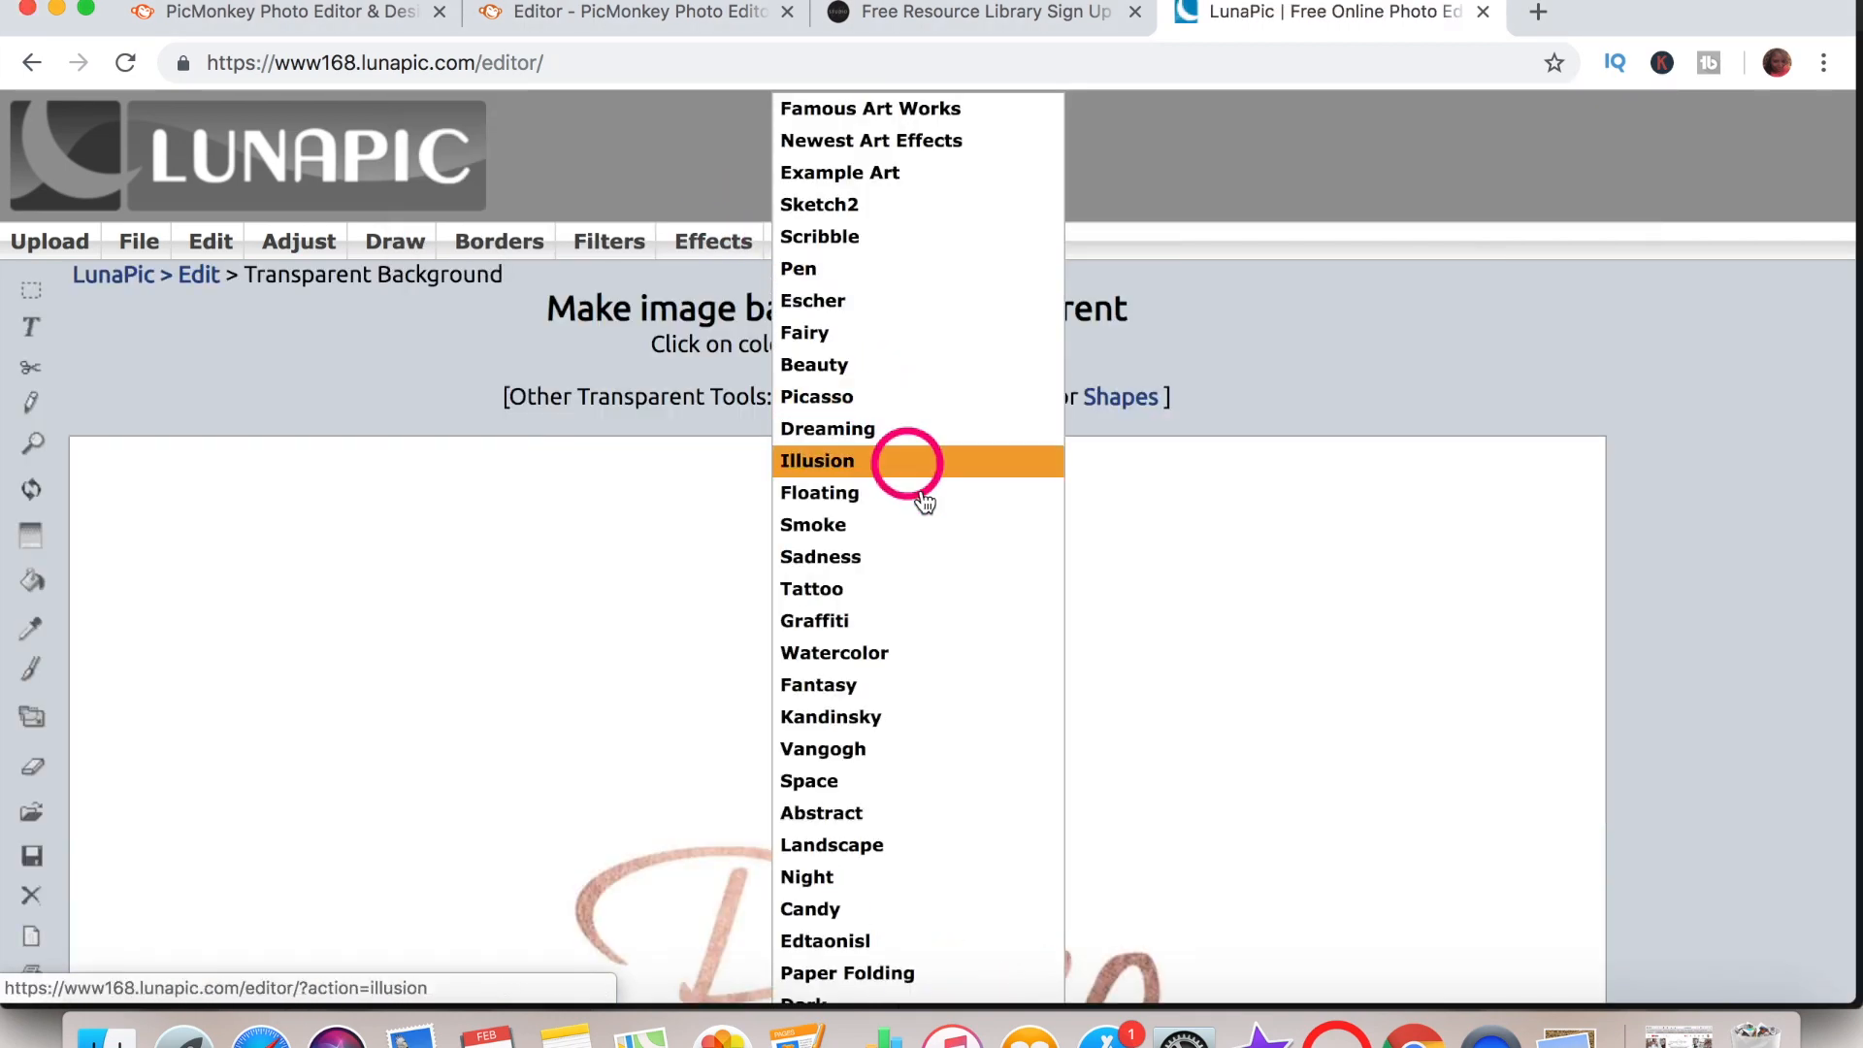
scroll(1687, 757, "down", 6)
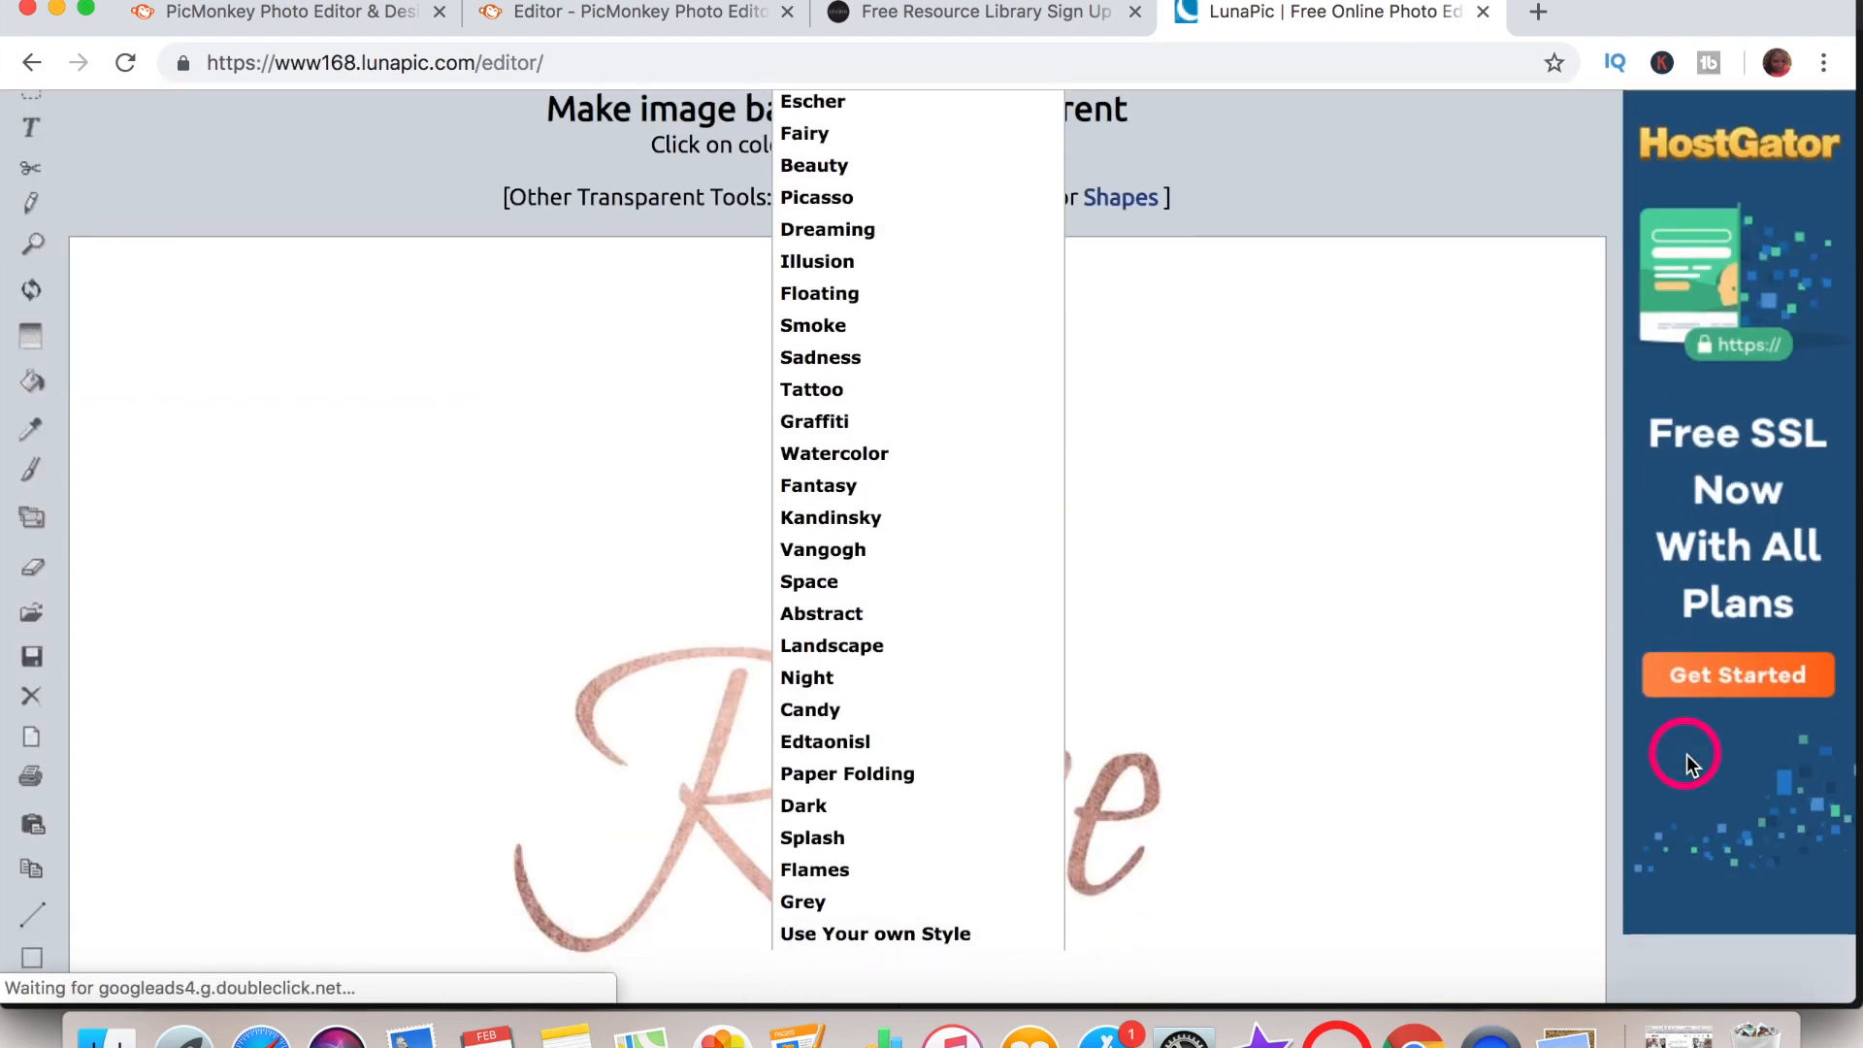
scroll(1686, 754, "down", 3)
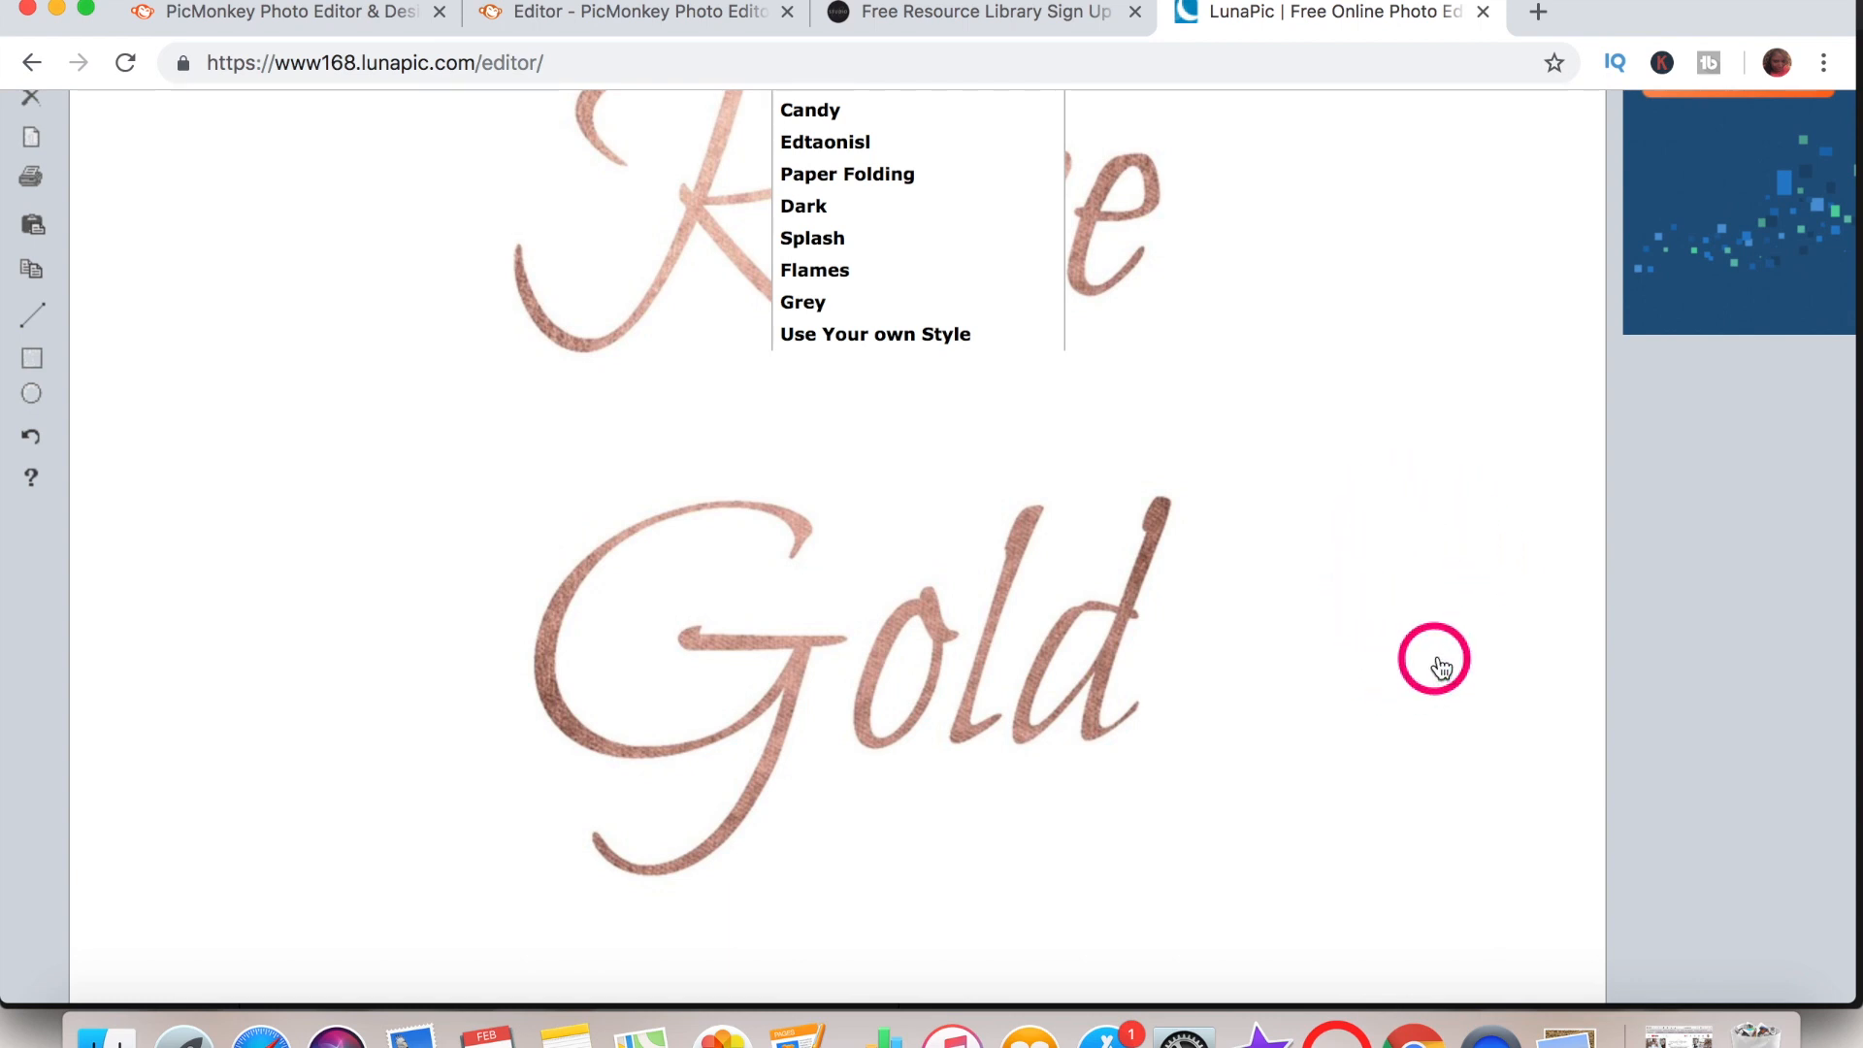
left_click(1330, 610)
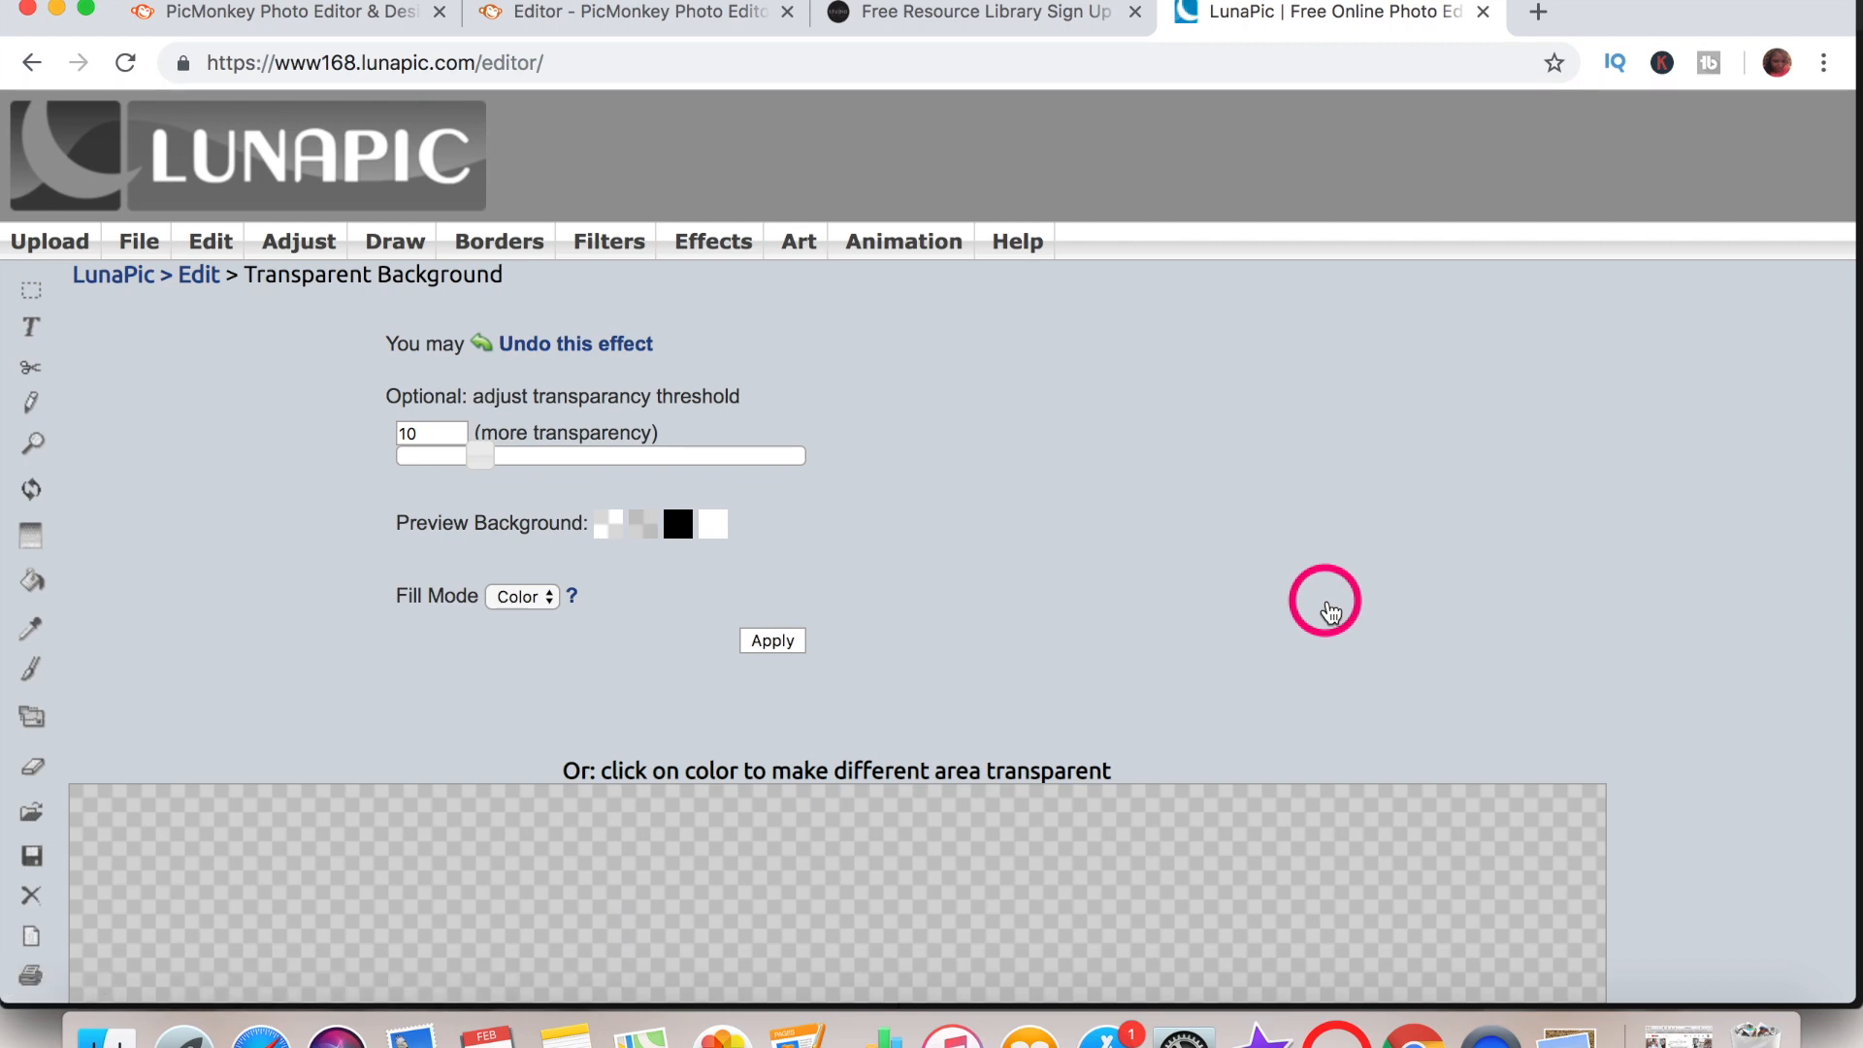
- Check the transparent area around the Rose Gold lettering and save the edited image to the computer as a PNG
scroll(1532, 679, "down", 5)
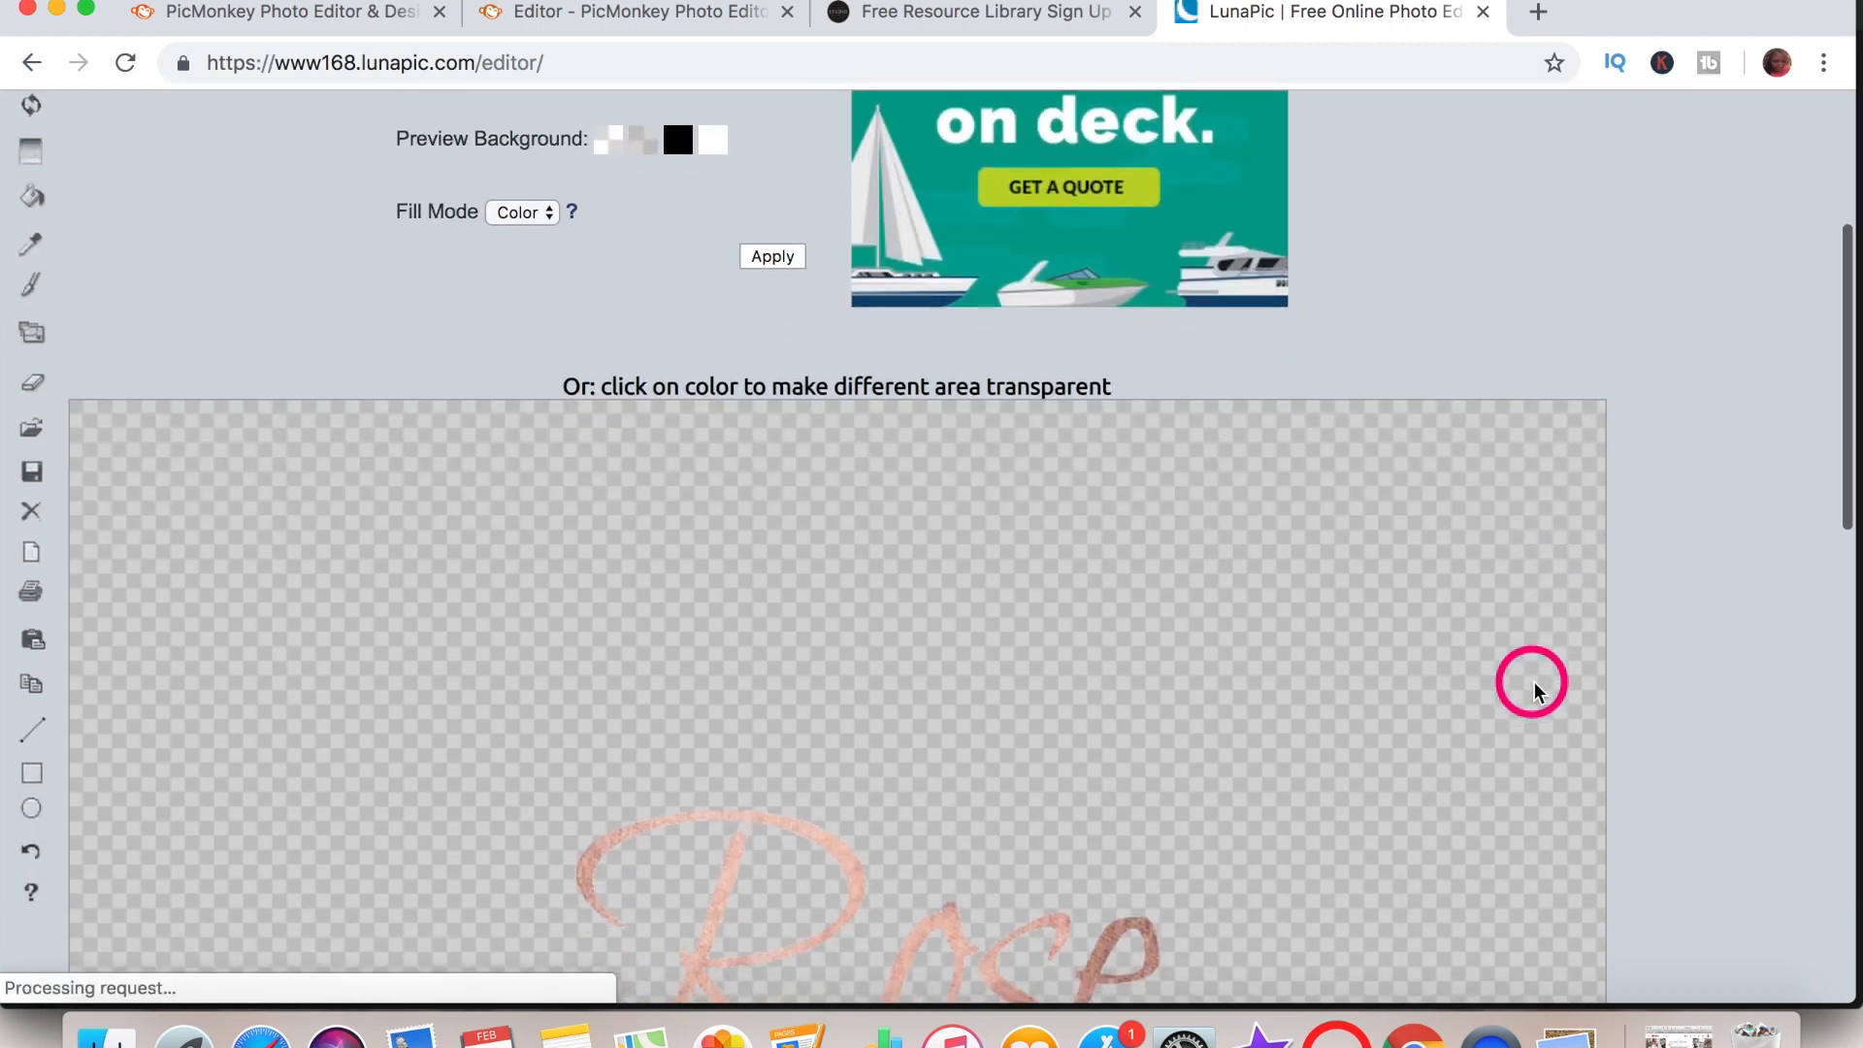
scroll(1534, 689, "down", 10)
scroll(1536, 691, "up", 2)
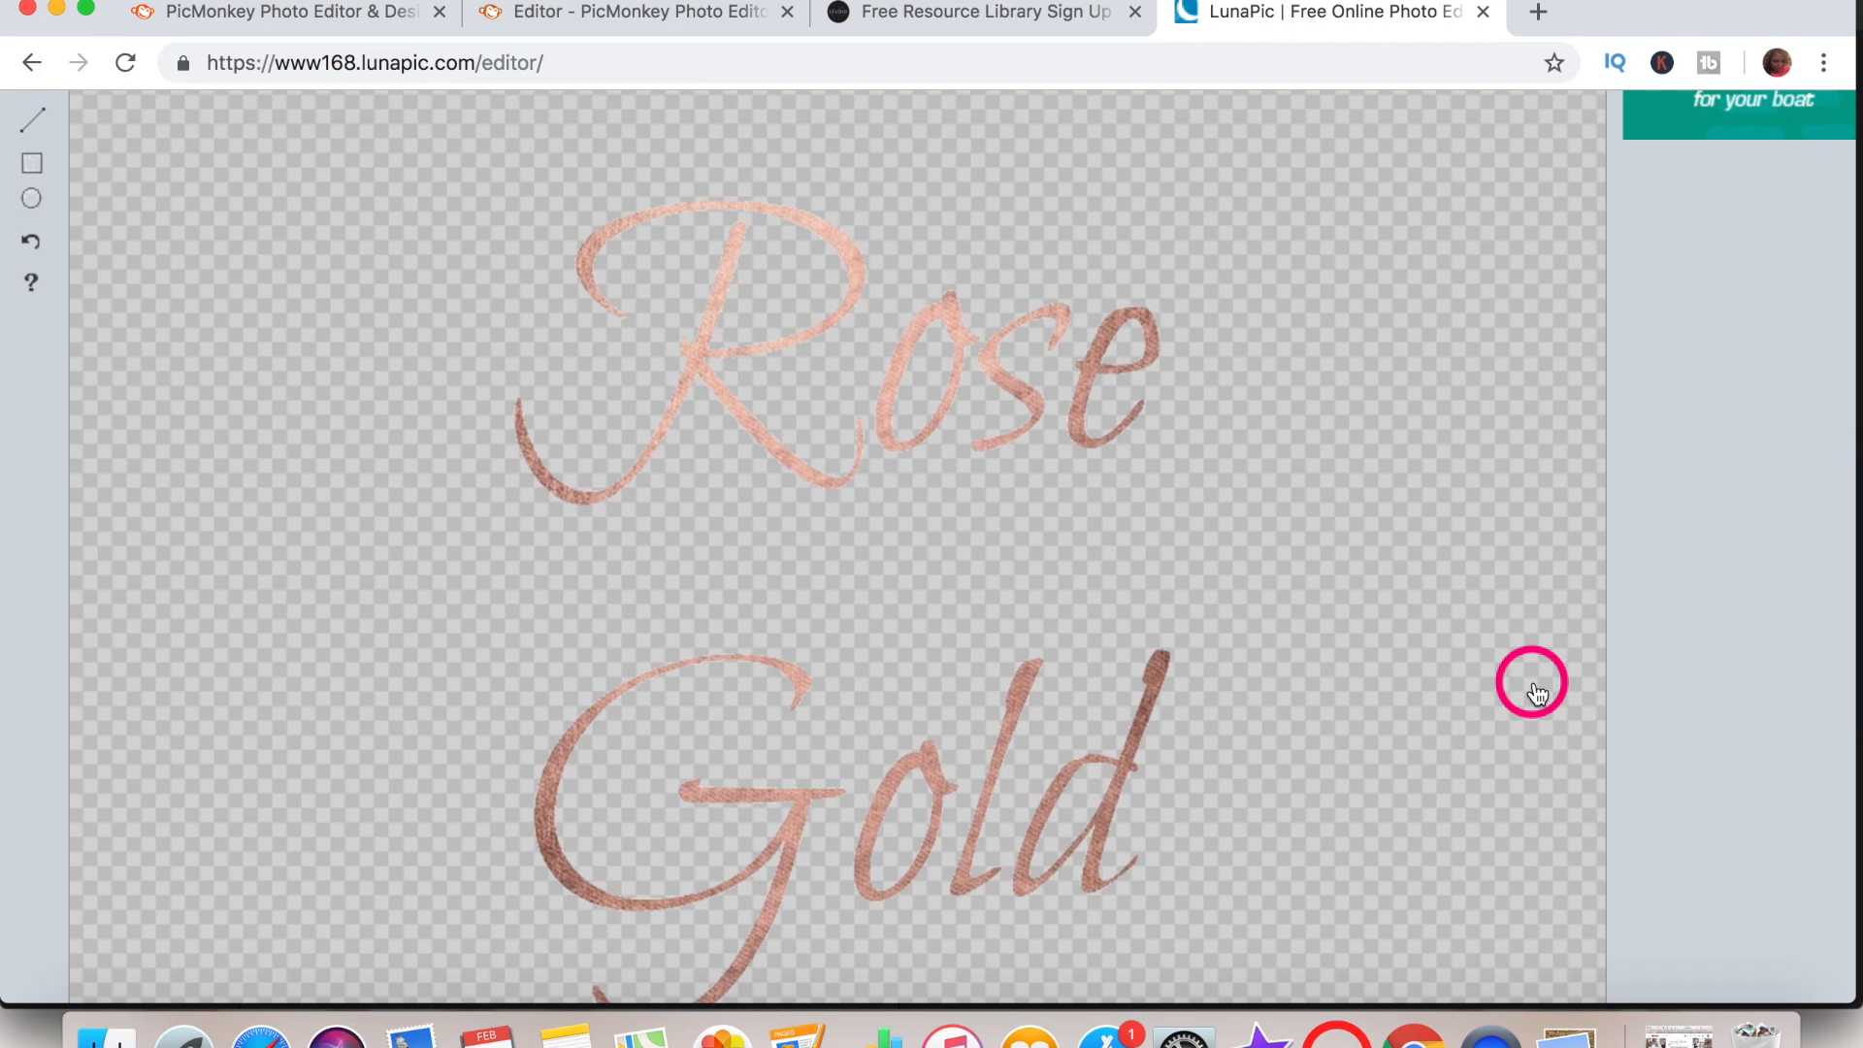
scroll(1398, 682, "down", 4)
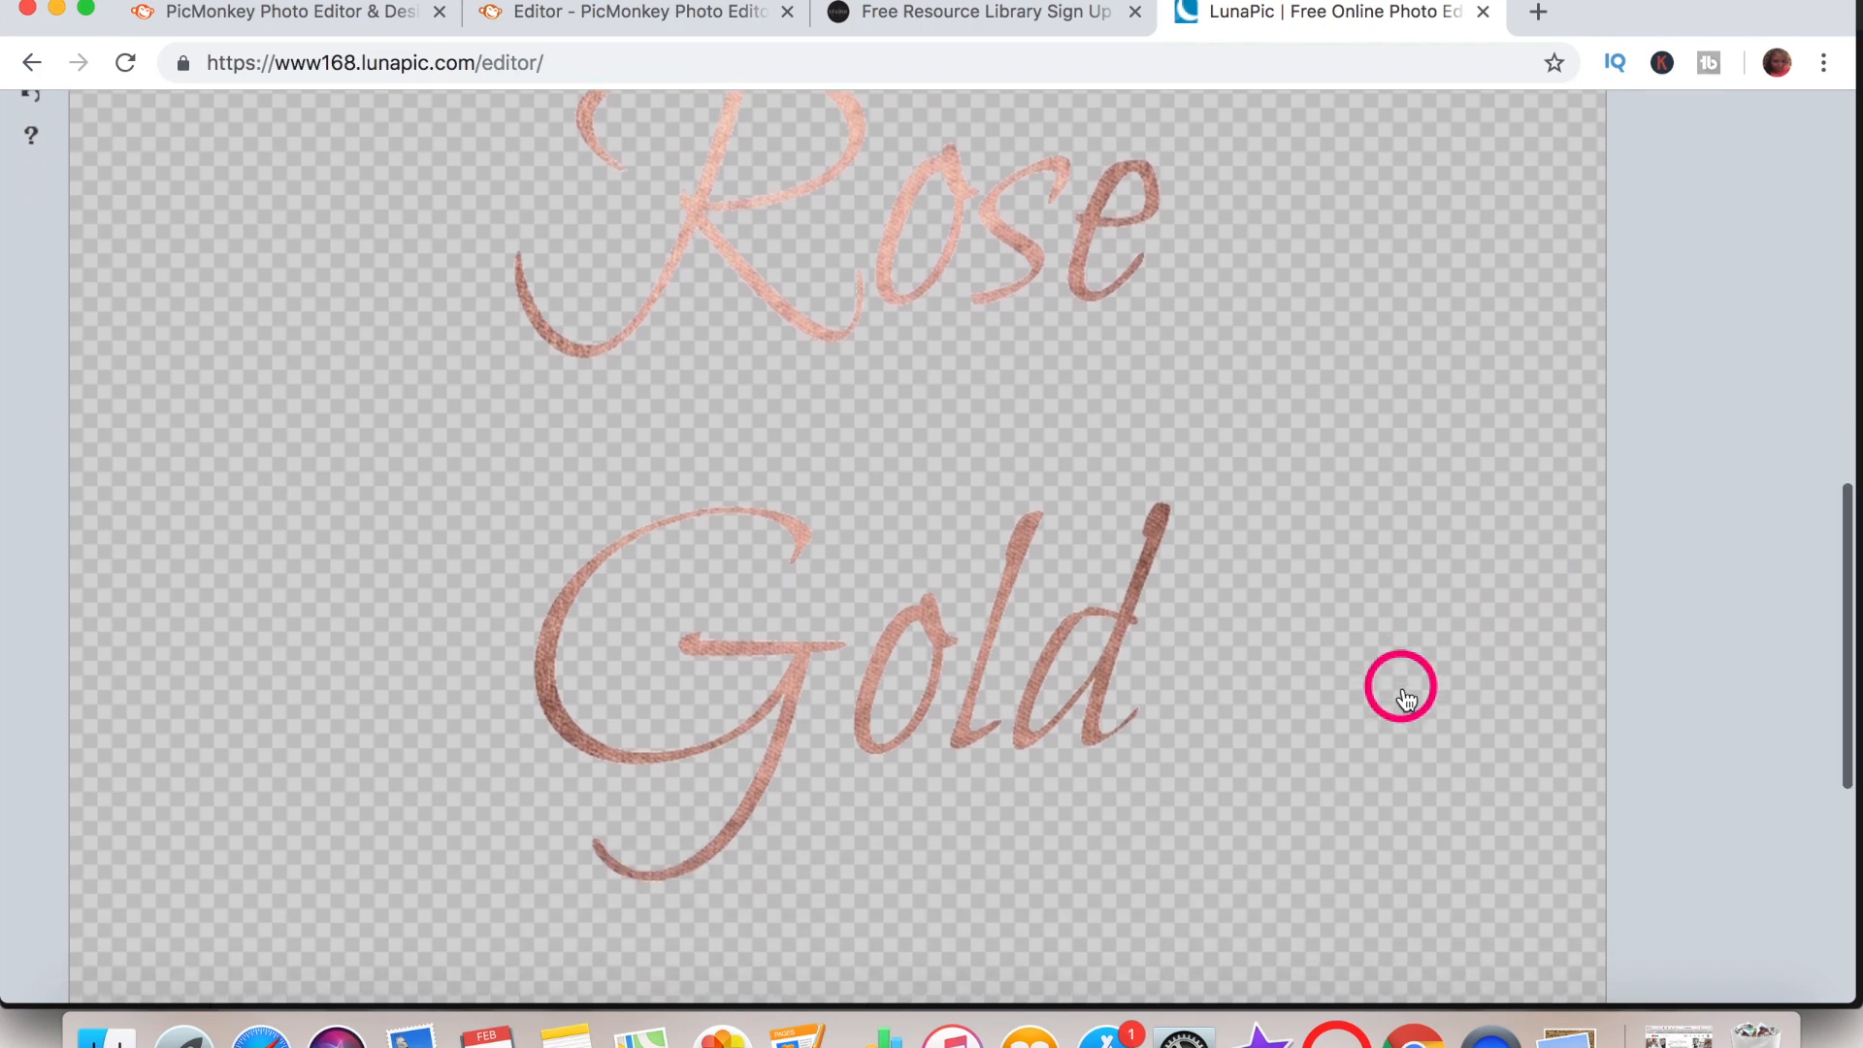
scroll(1403, 689, "up", 3)
scroll(1404, 697, "up", 9)
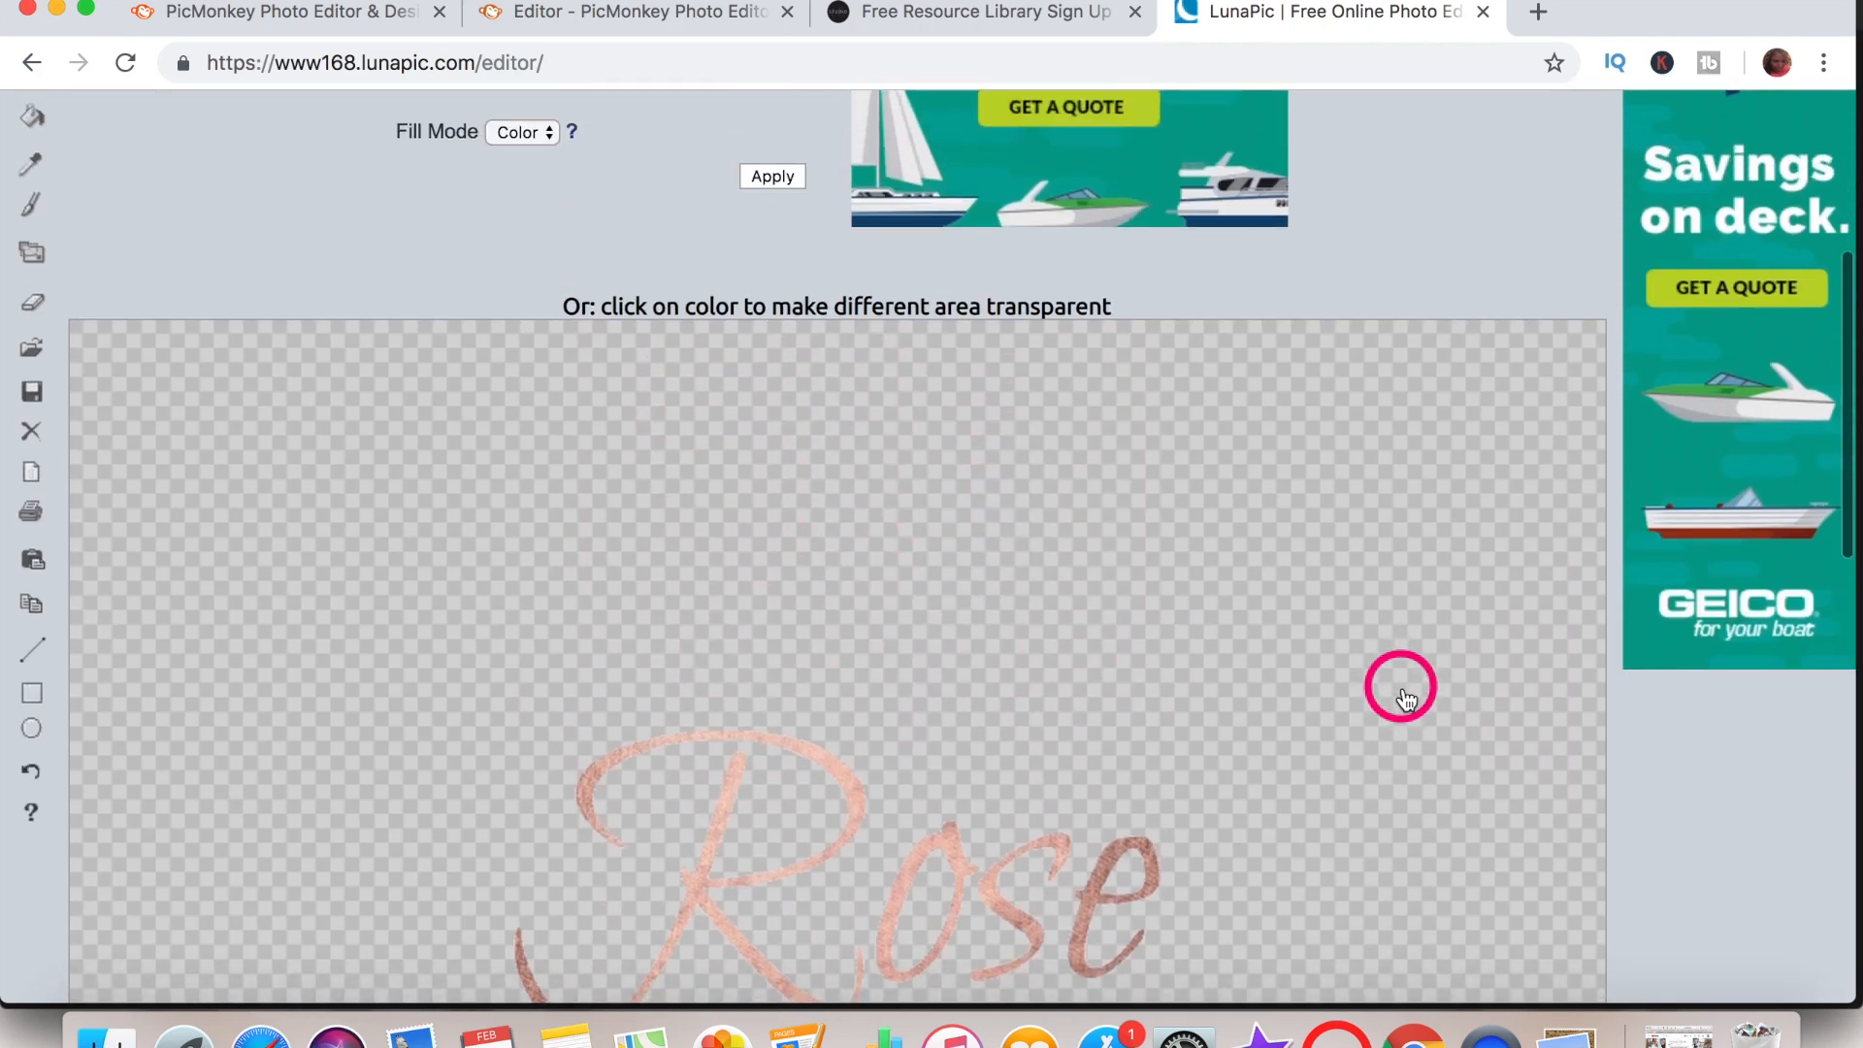
scroll(1400, 689, "down", 9)
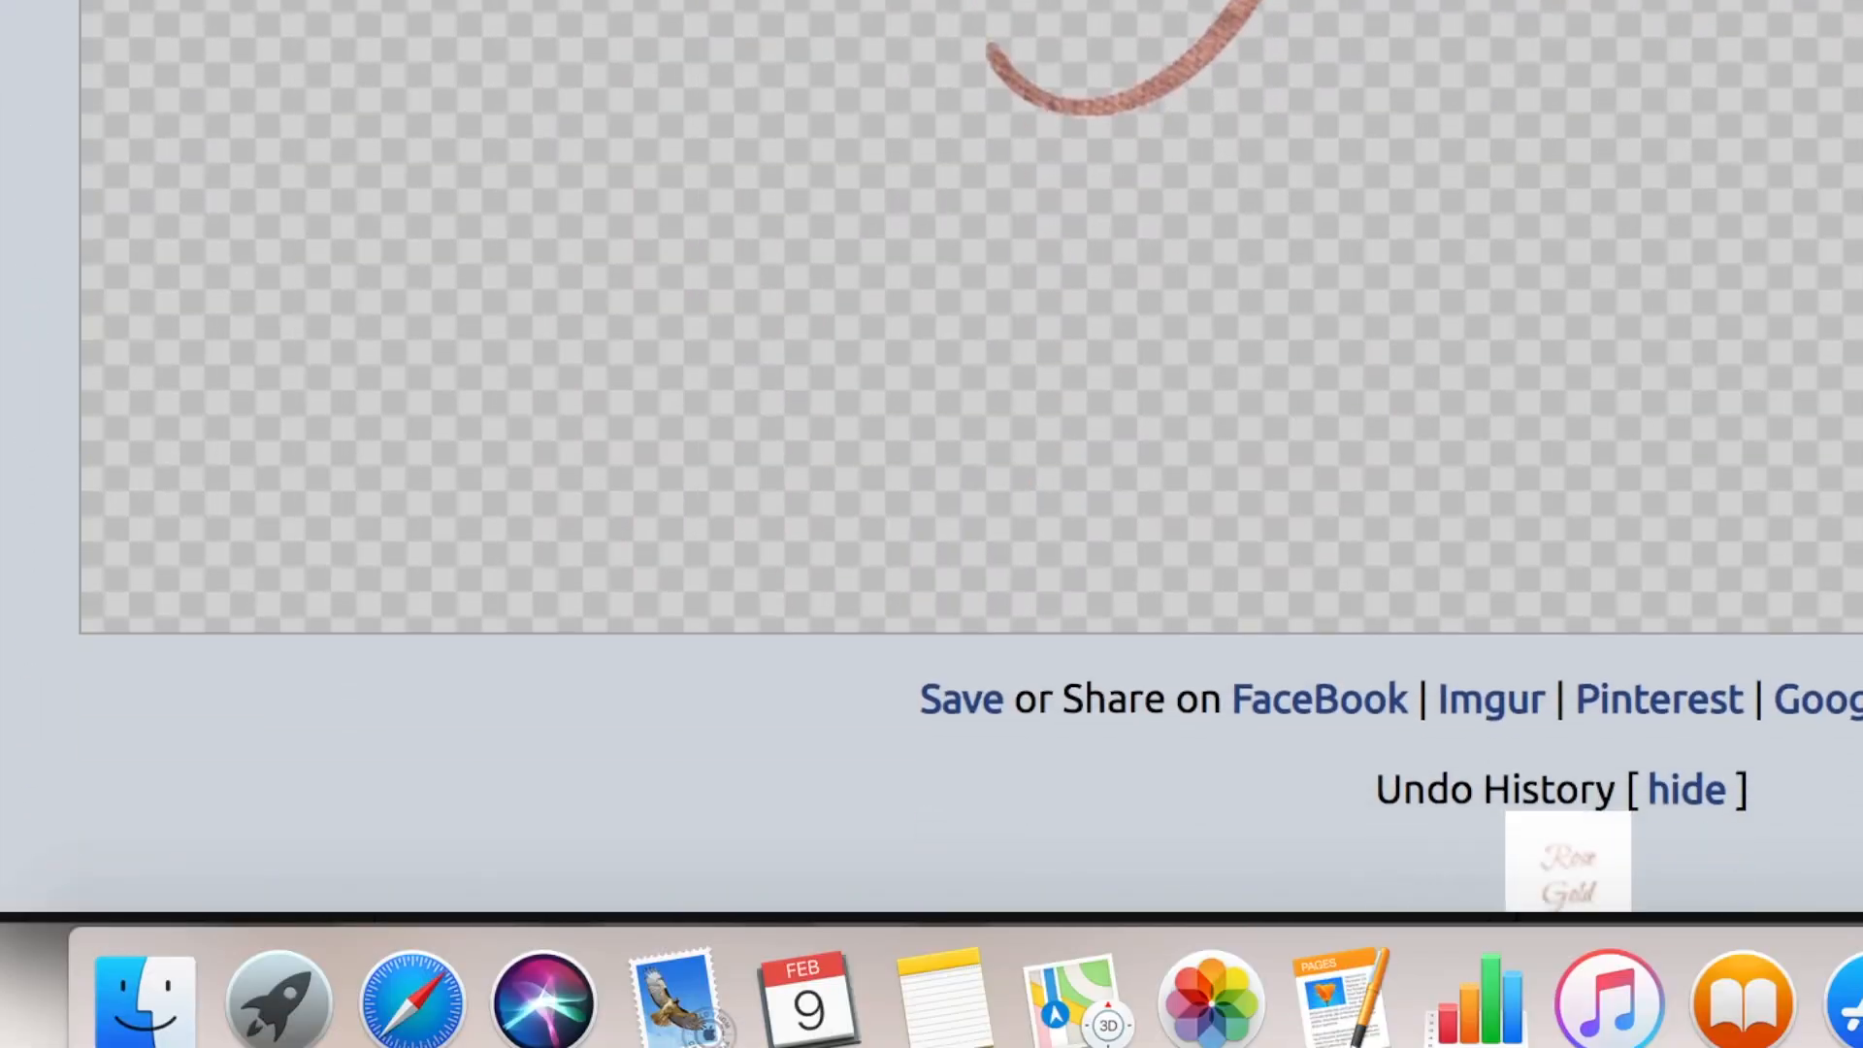
left_click(965, 703)
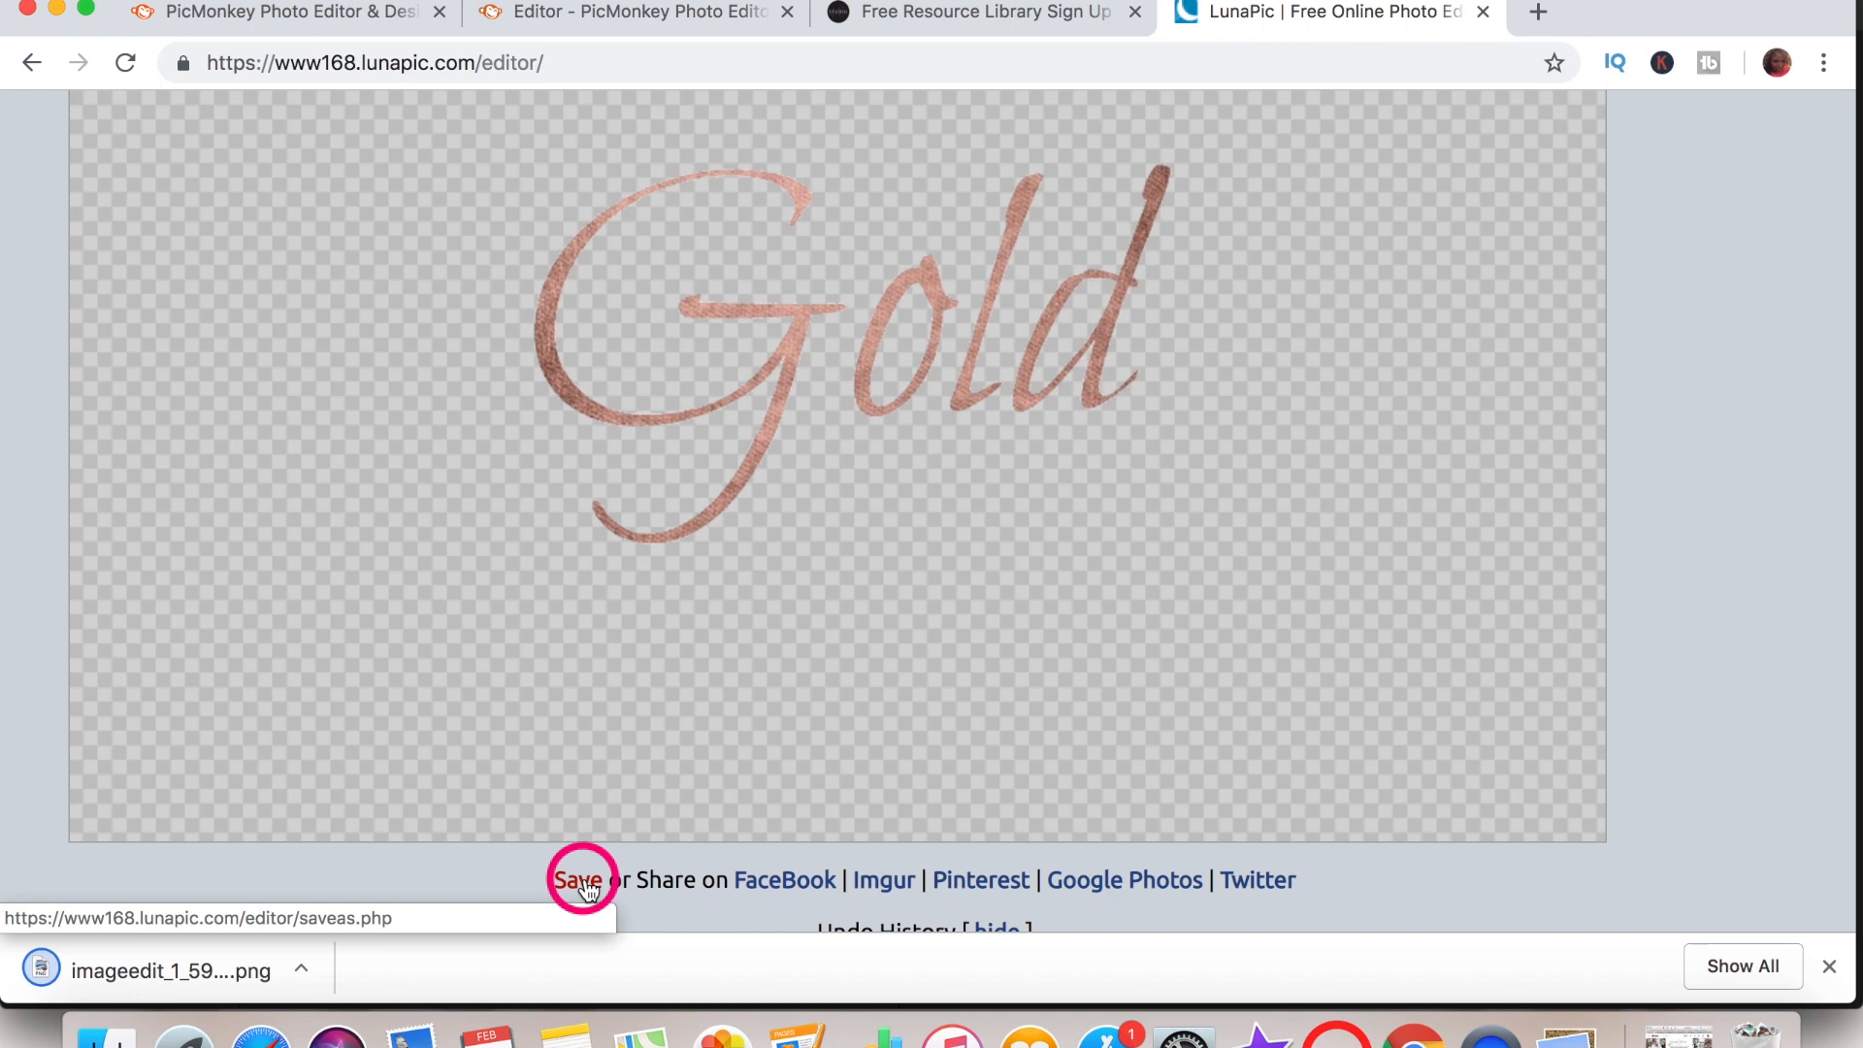
- Open imageedit_1_5921050742.png from the Downloads folder in Preview and place it beside rose gold text.jpg to compare their backgrounds
left_click(210, 971)
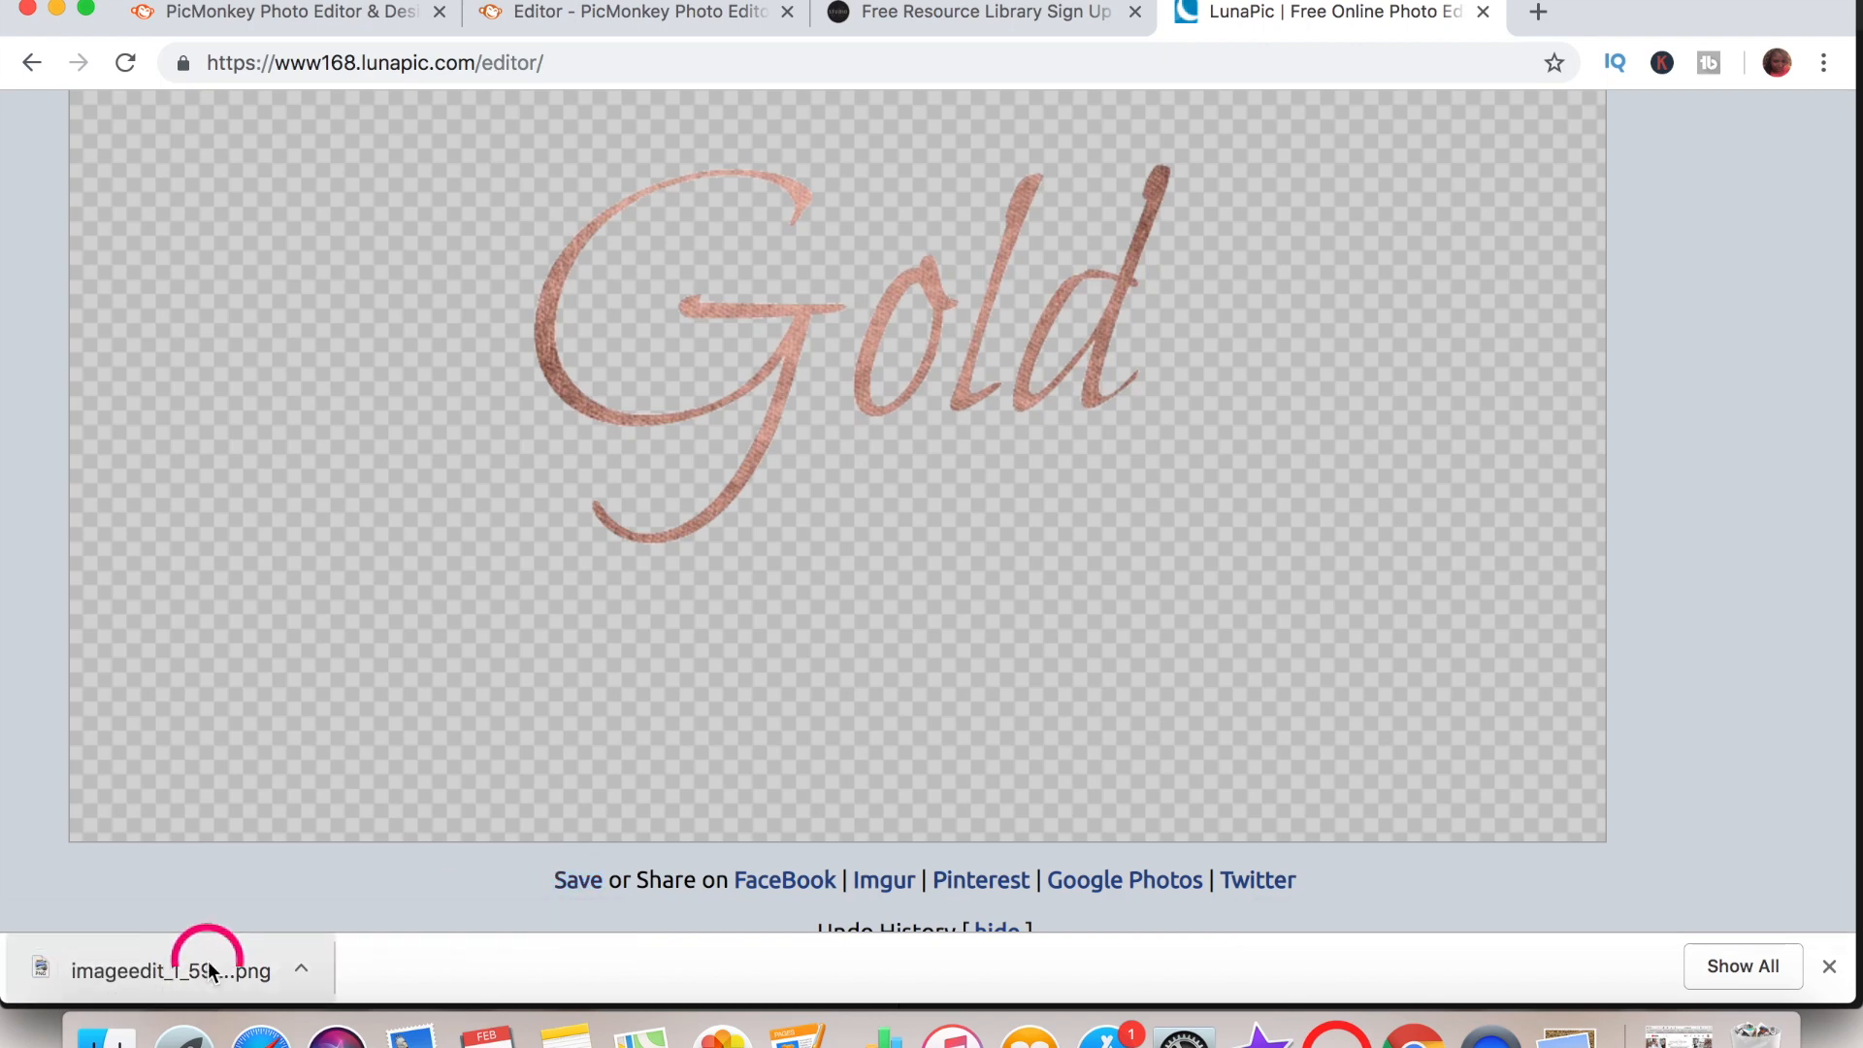
left_click(105, 1036)
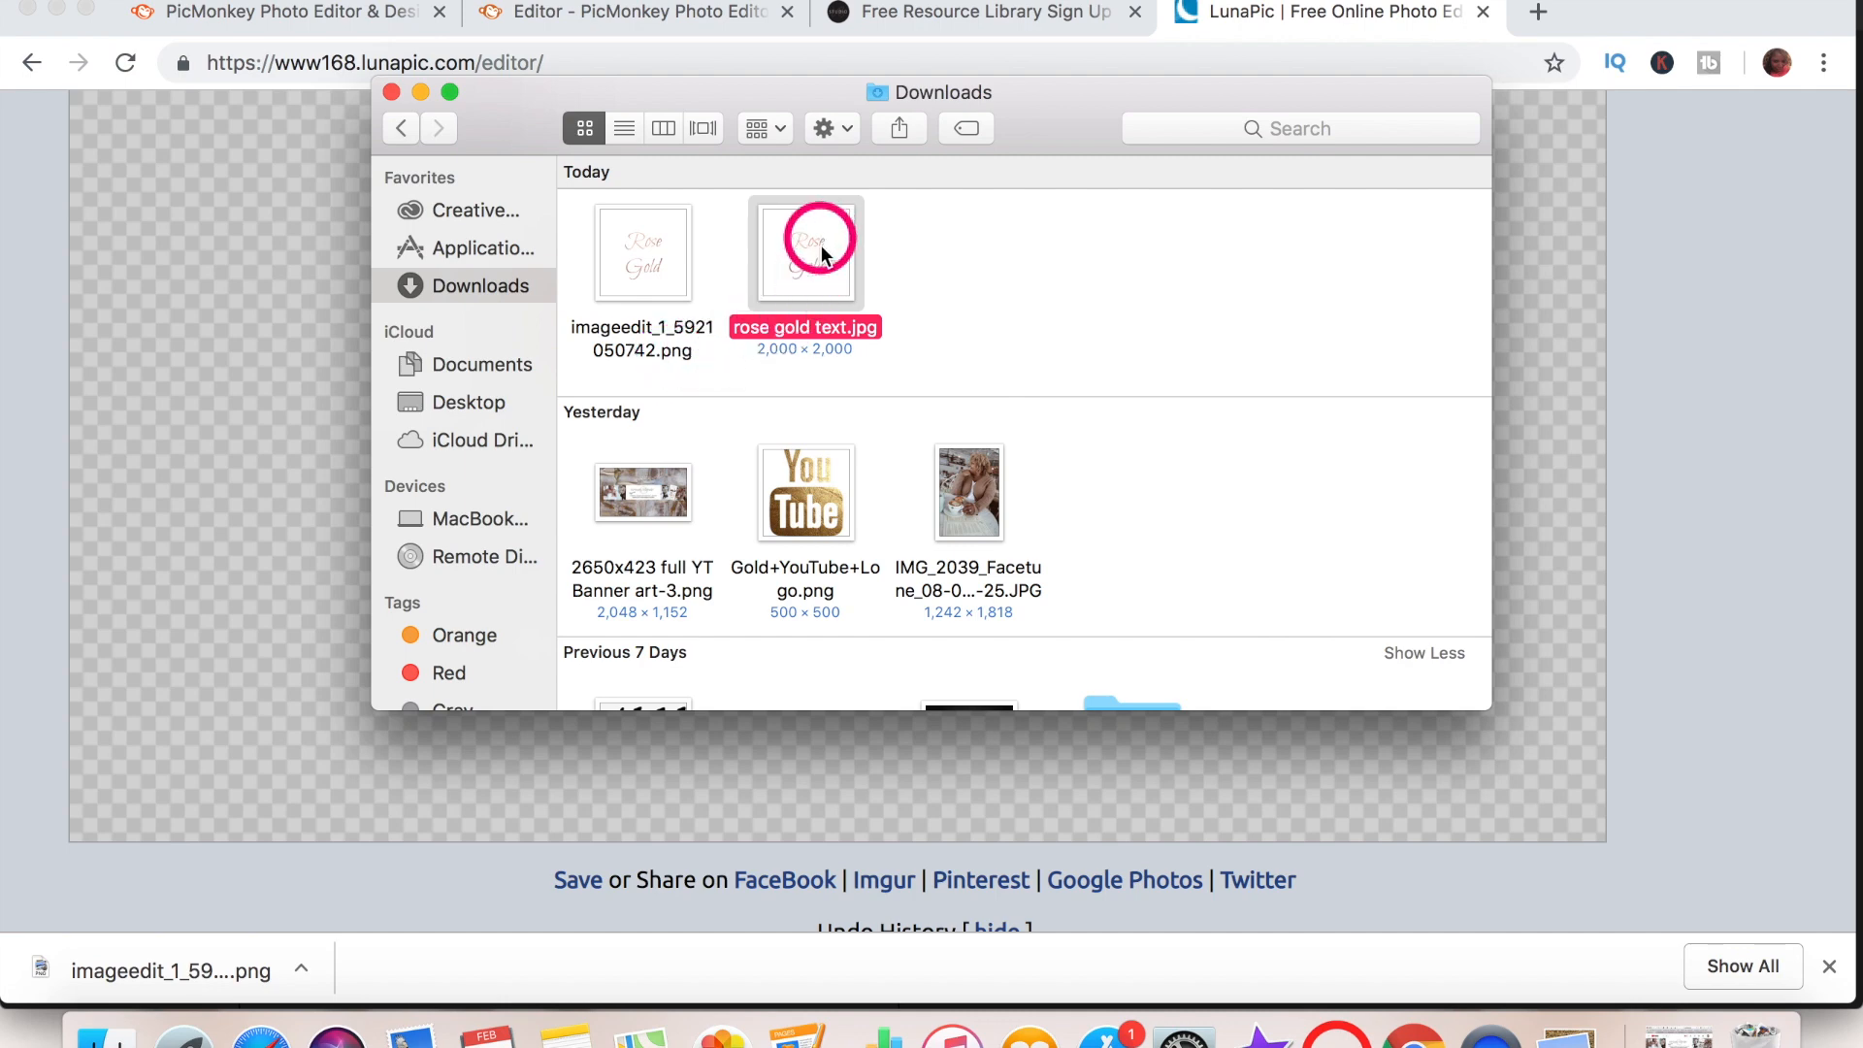
left_click(646, 284)
double_click(647, 285)
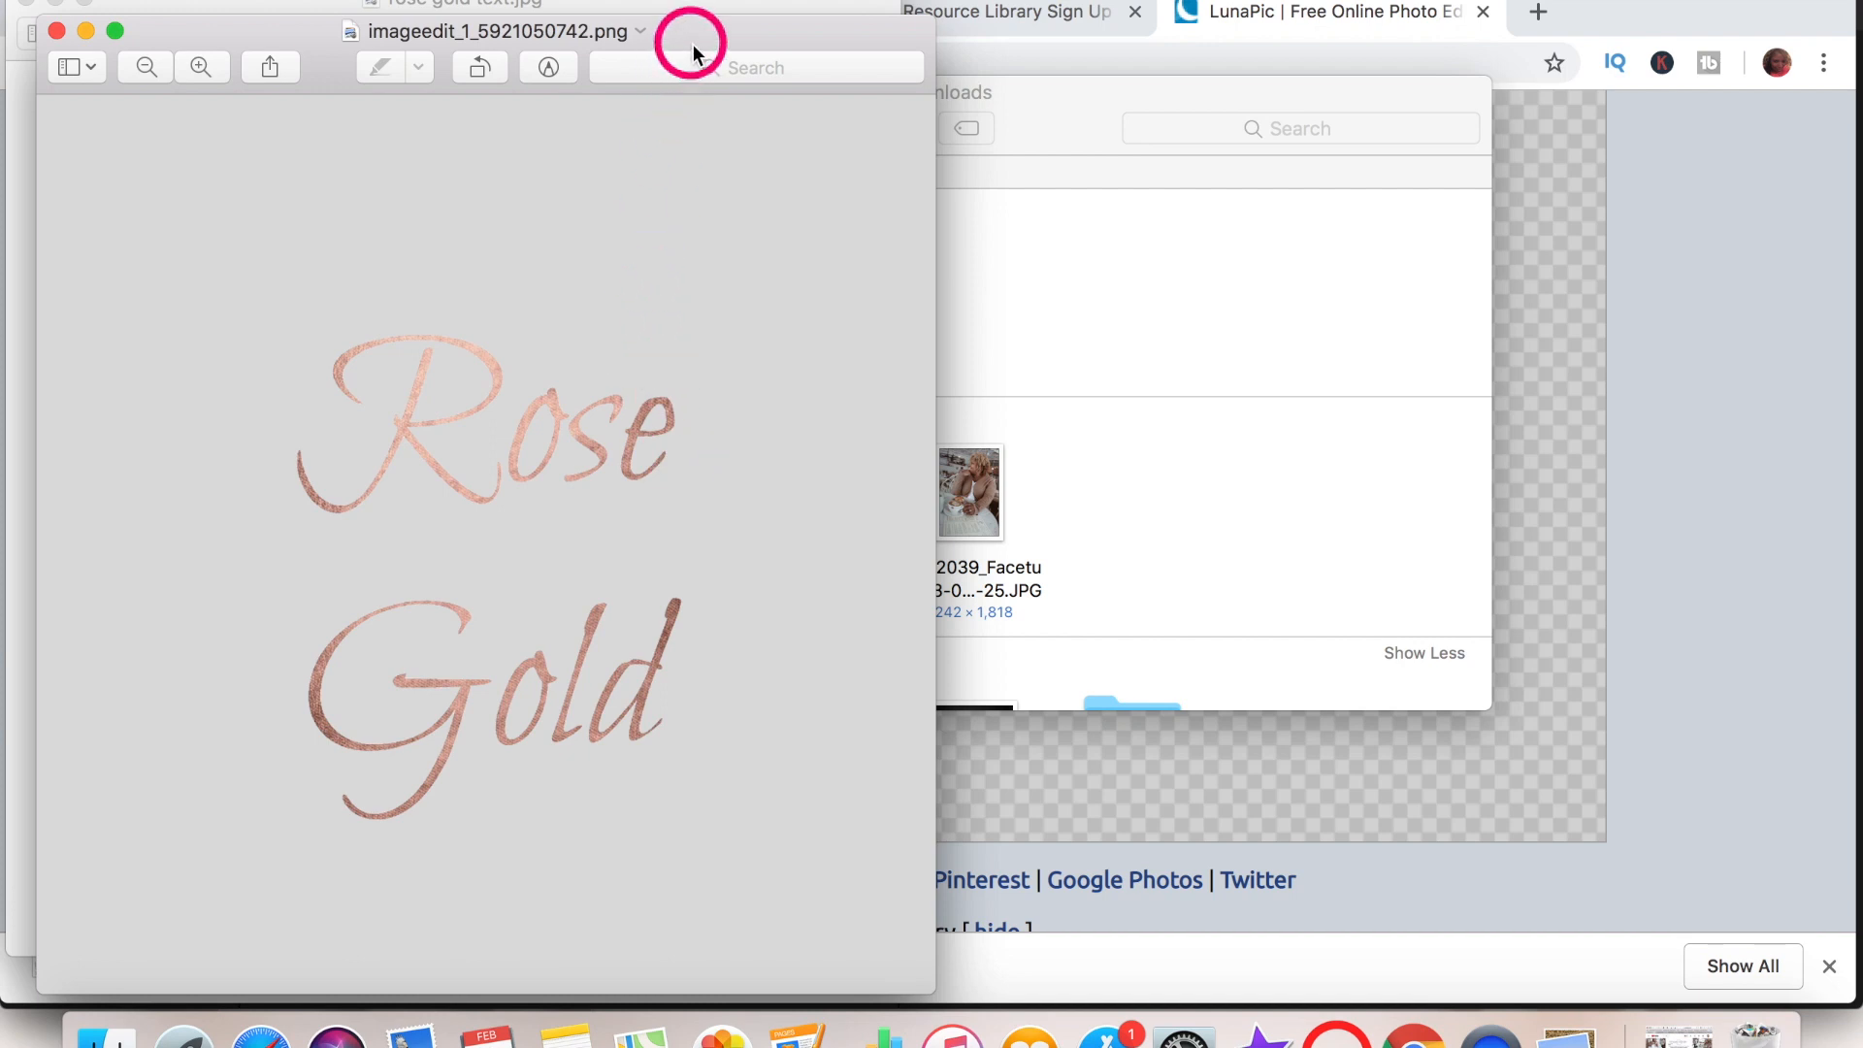
left_click_drag(690, 27, 1325, 118)
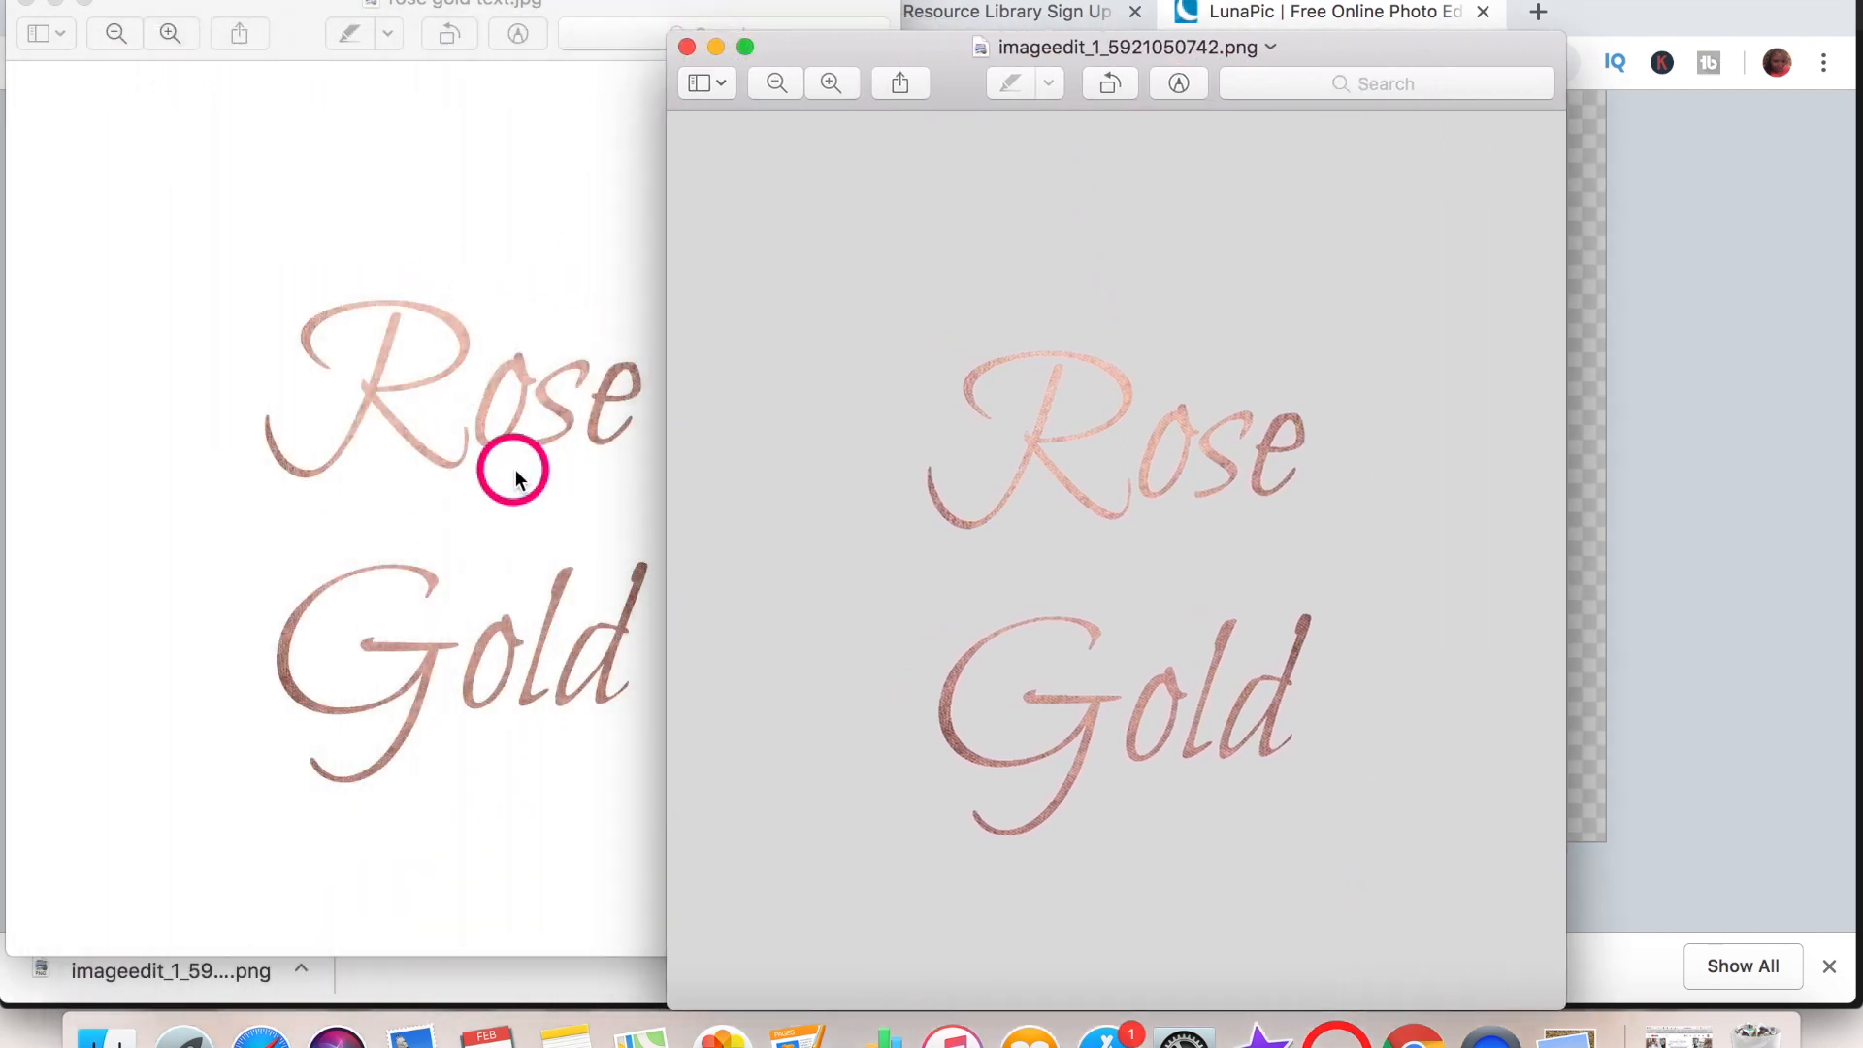